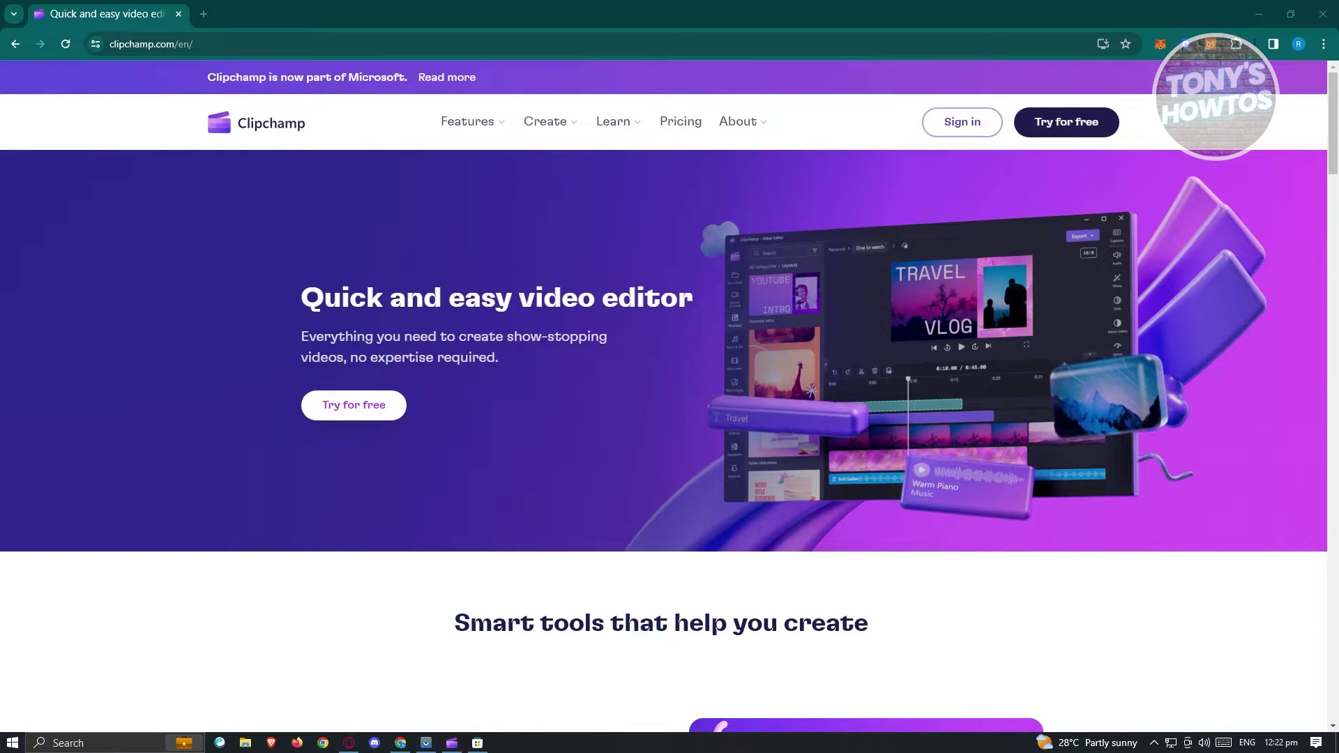
- Open Clipchamp's pricing page and compare the Free (Pay nothing) and Premium (₱619.00/month) plans
mouse_move(481, 130)
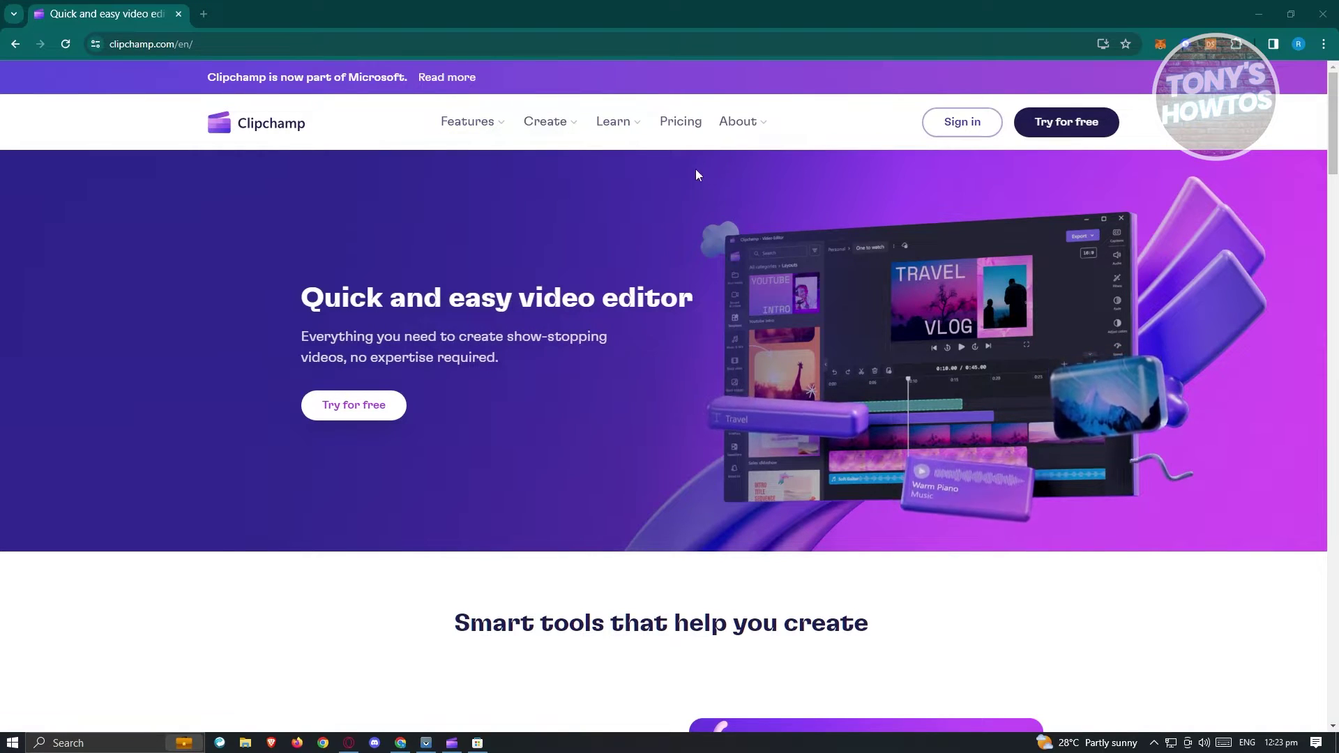
click(677, 123)
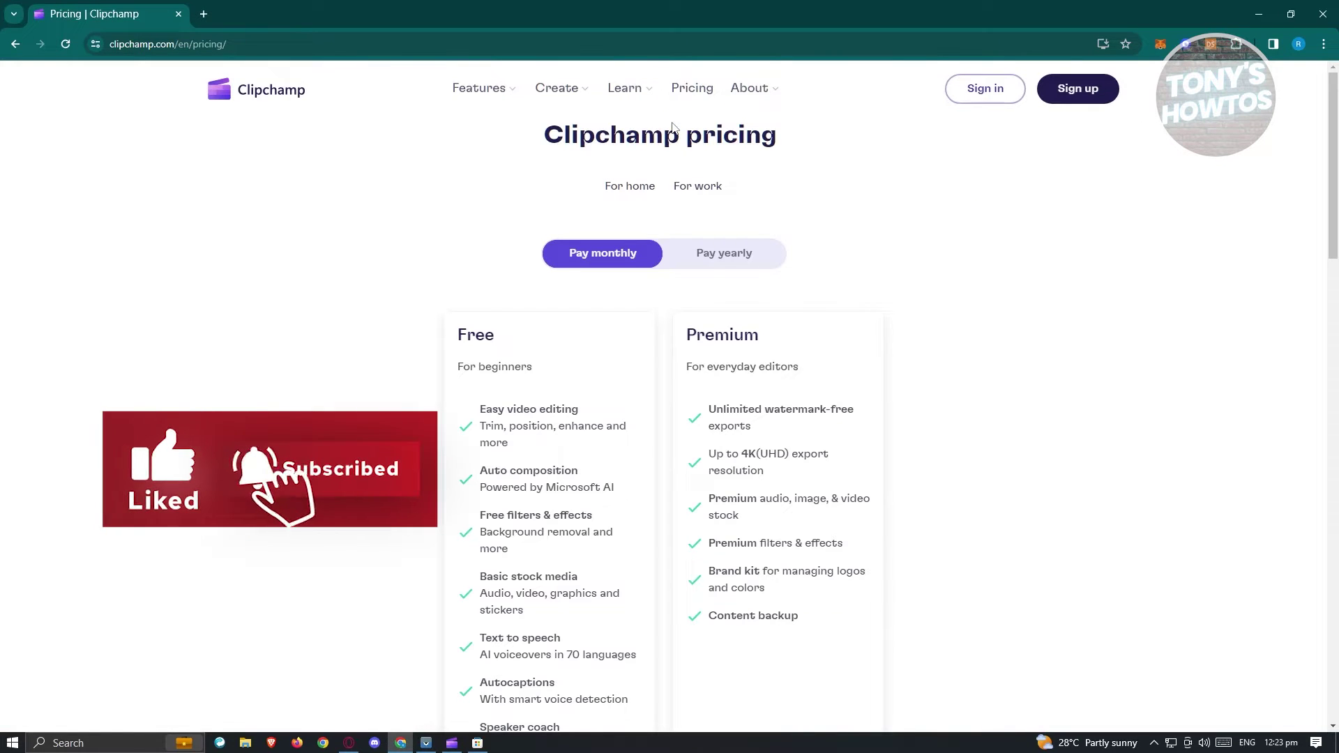
scroll(1001, 246, down, 3)
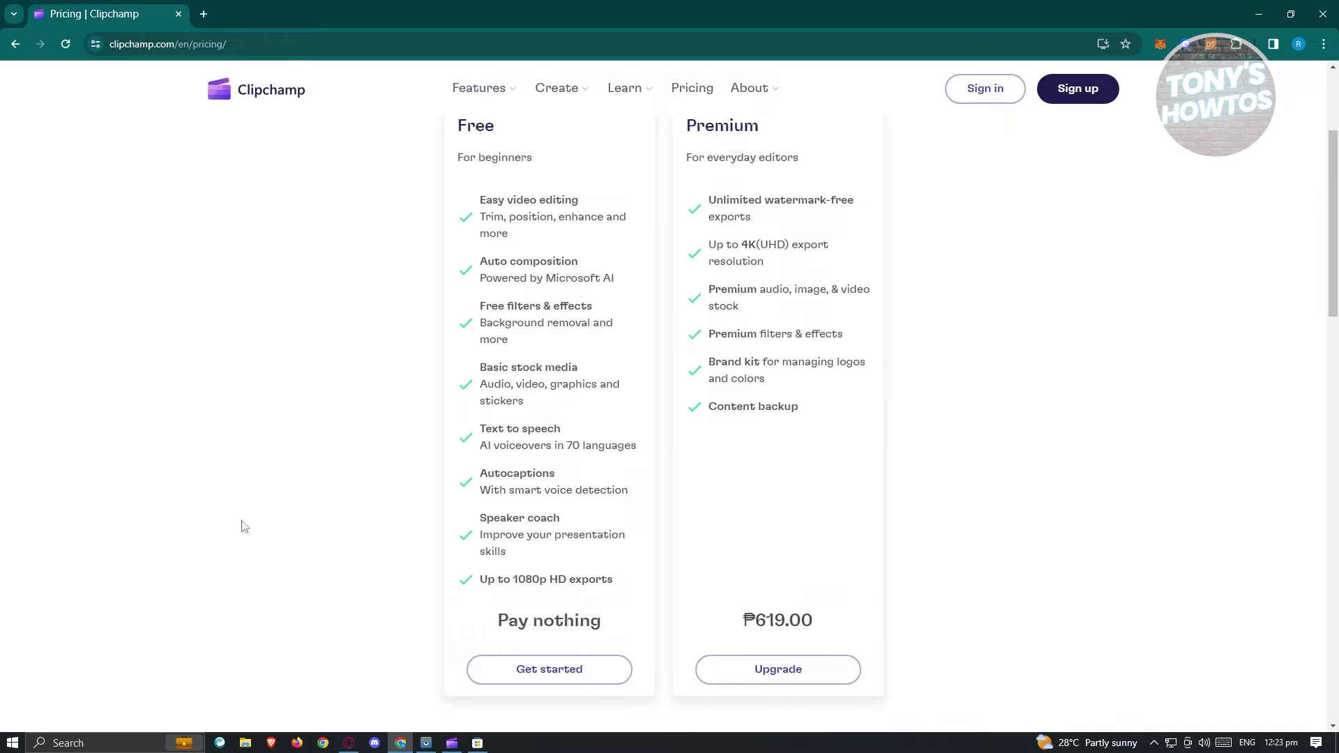
scroll(260, 531, up, 3)
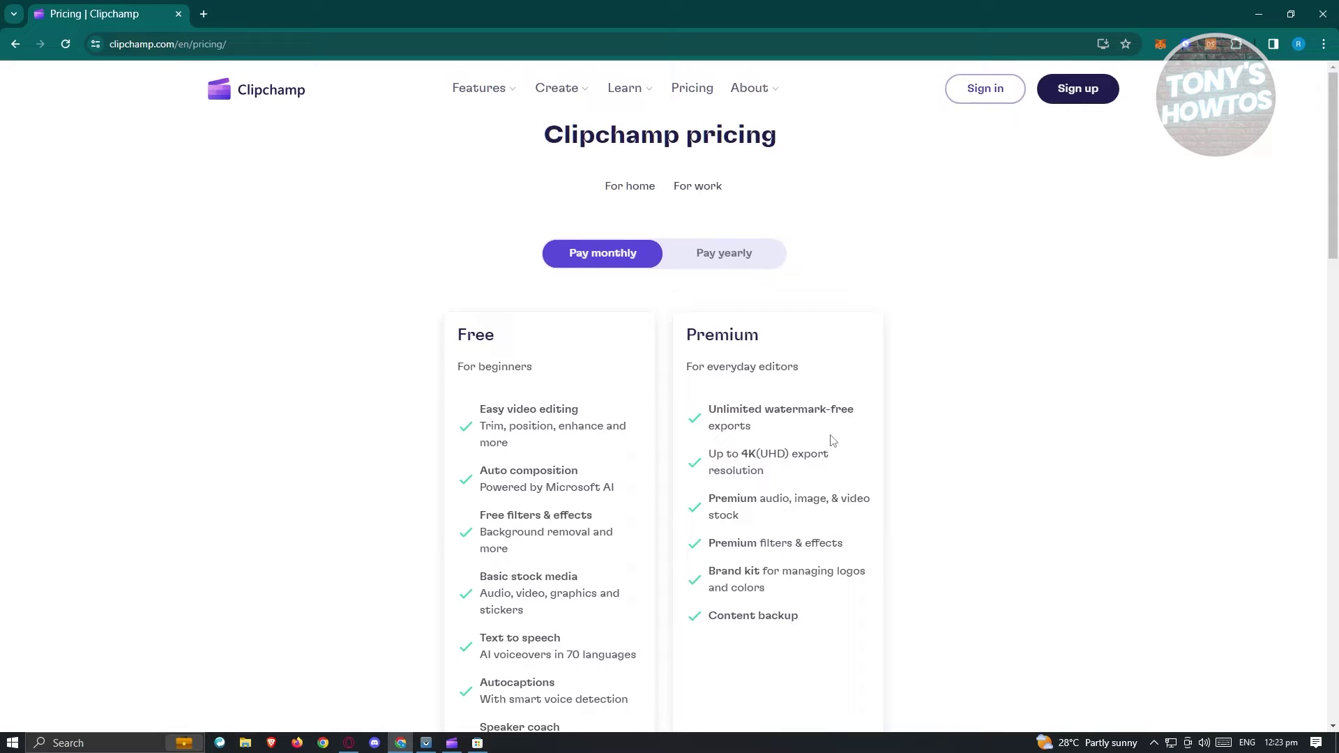
scroll(951, 471, down, 1)
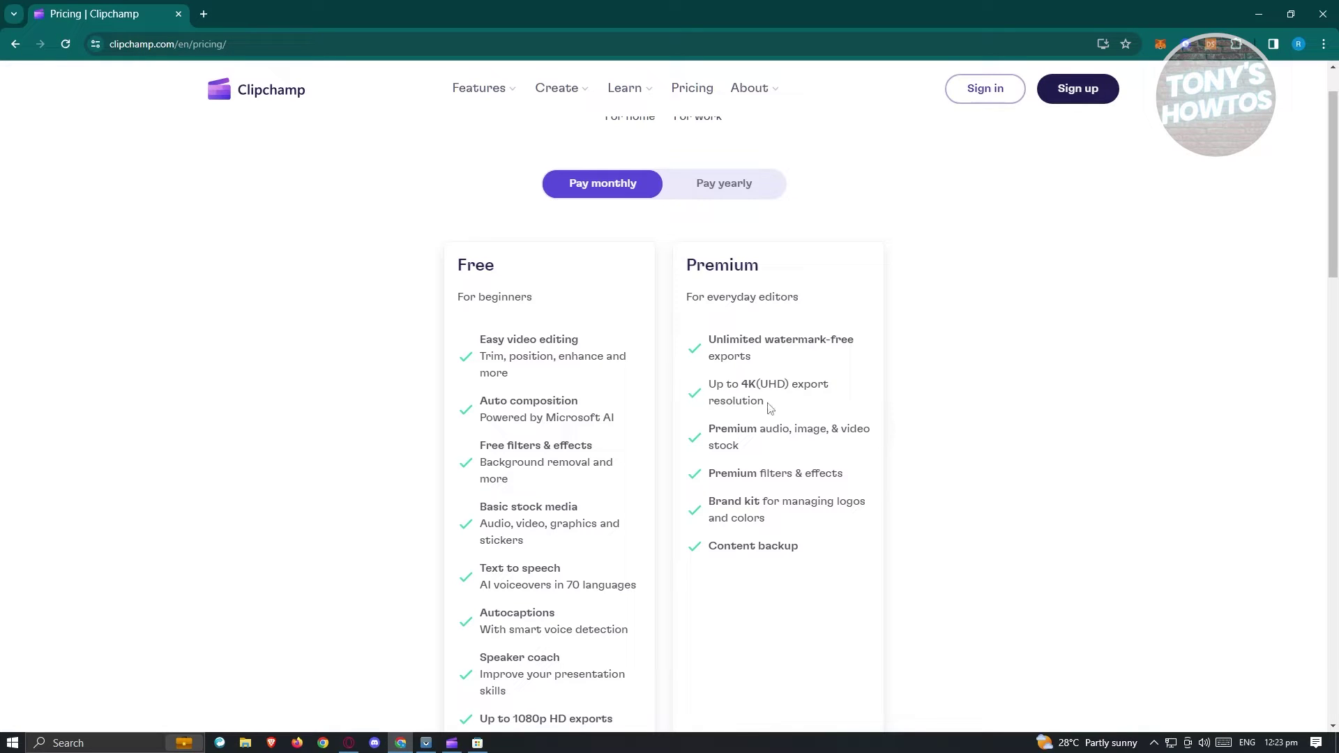
scroll(1020, 442, down, 1)
scroll(846, 403, down, 2)
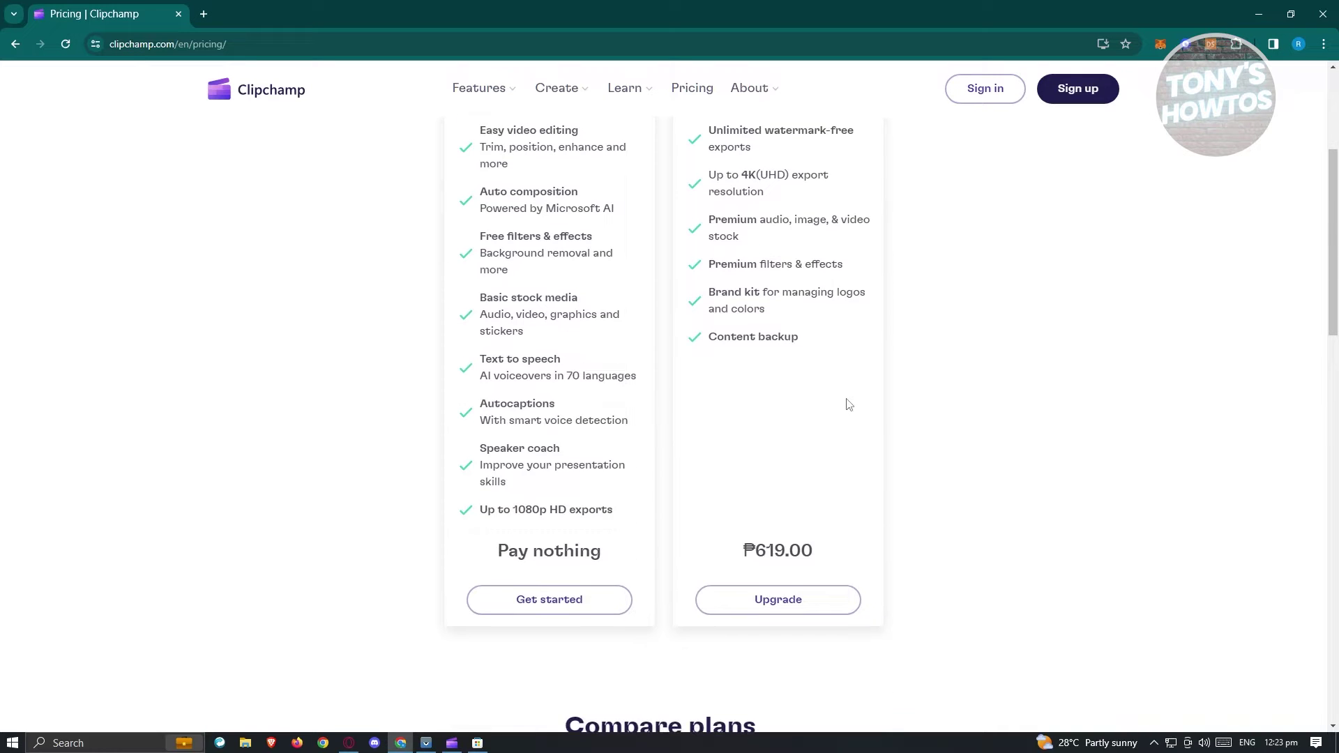
scroll(846, 403, up, 1)
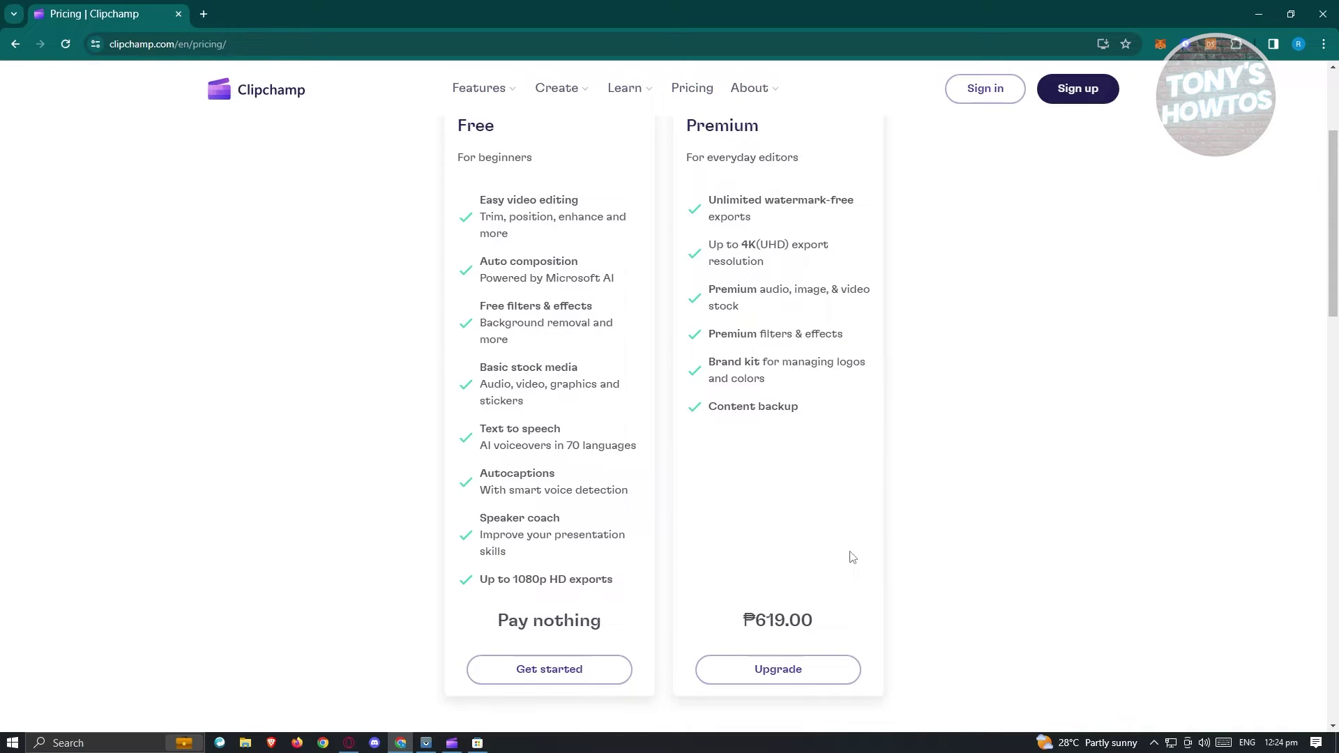
scroll(852, 557, up, 3)
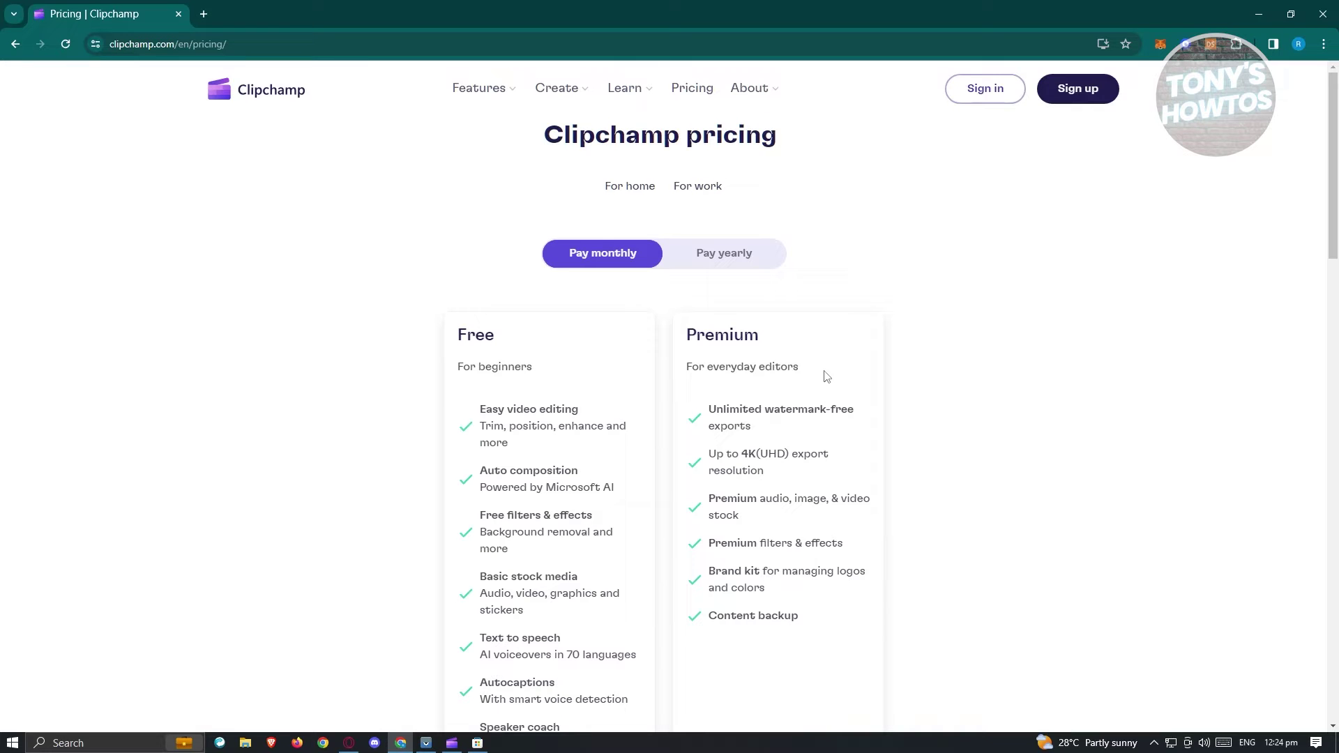
- Go to Clipchamp's sign-up page, then switch to the Microsoft Store window
click(1098, 92)
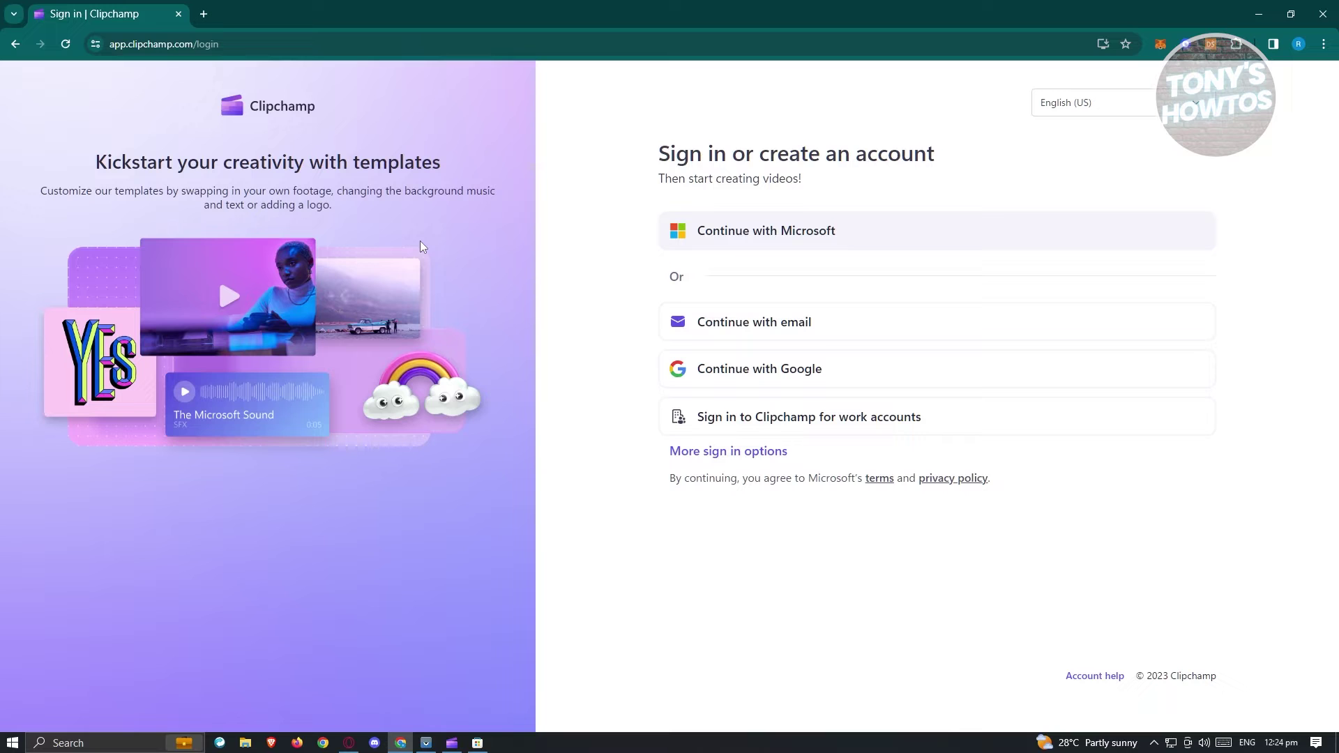
click(477, 743)
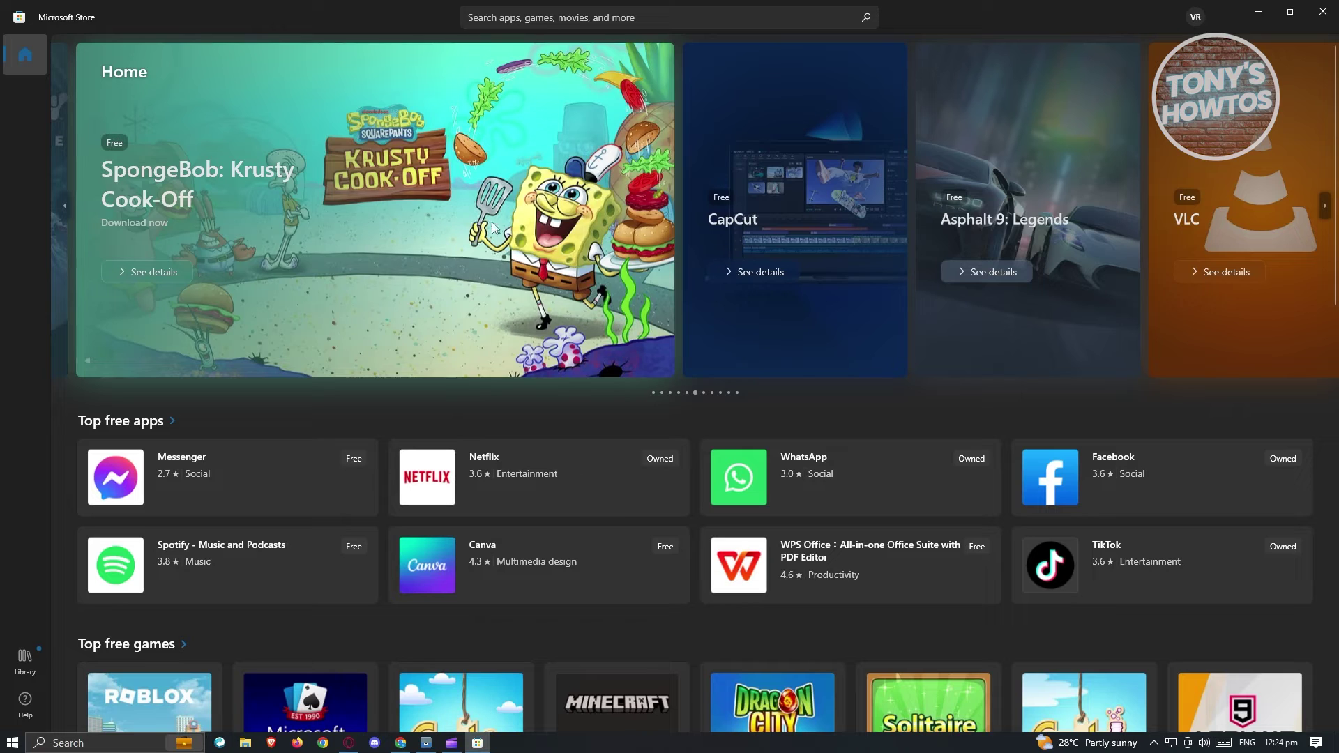
- Search the Store for clipchamp, open its product page, then go to the Clipchamp app's Templates page
click(595, 21)
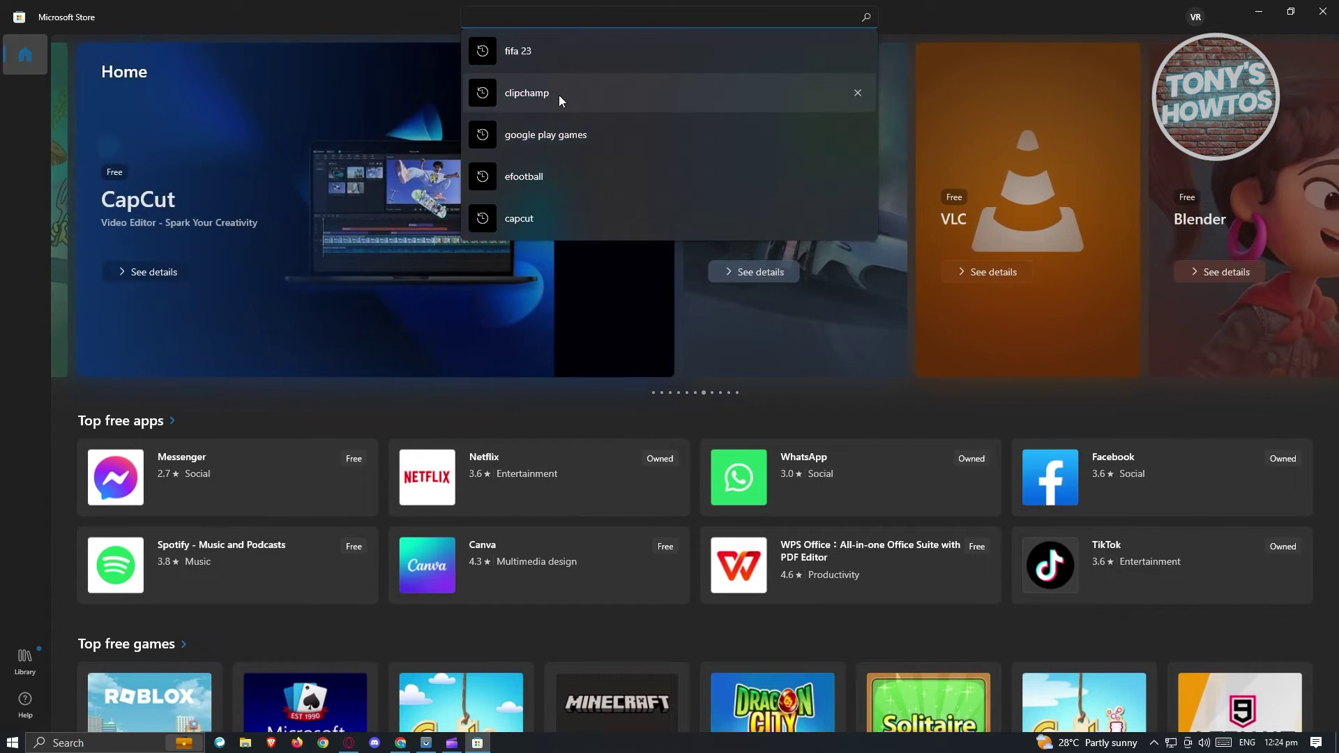
click(559, 95)
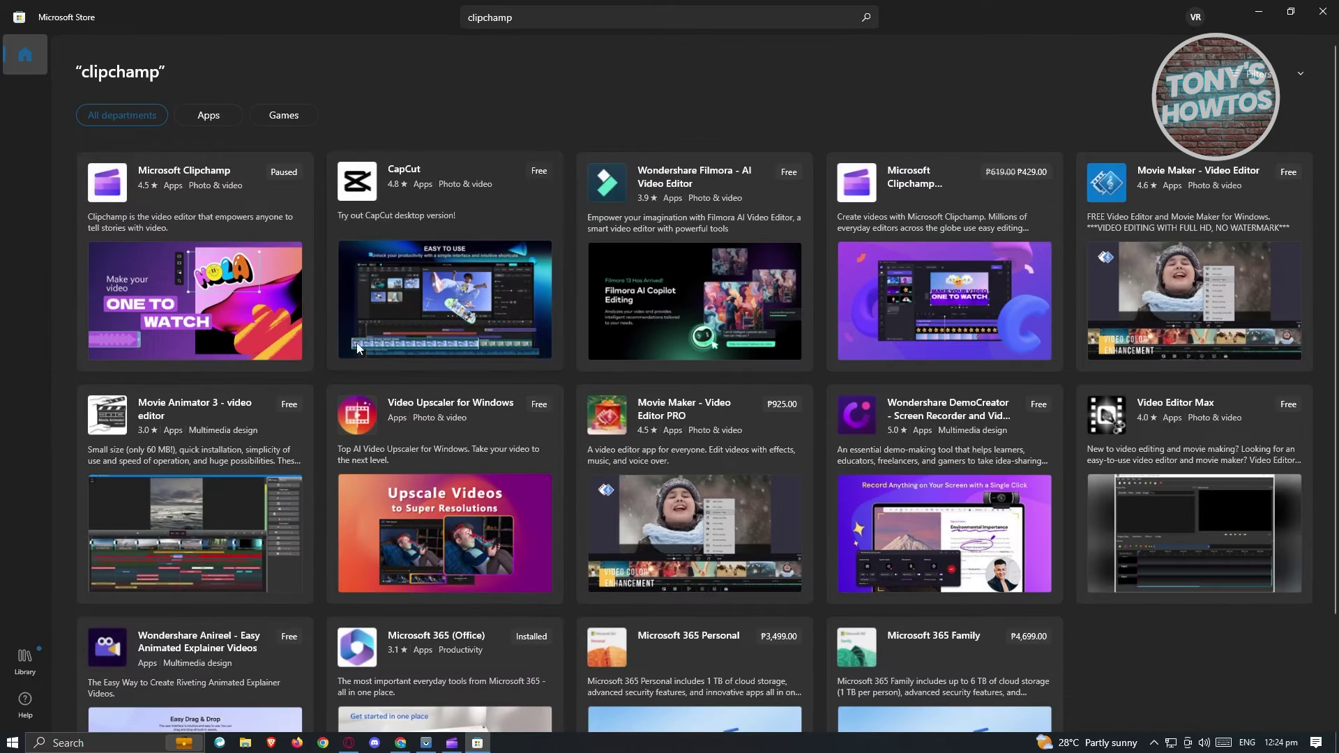
click(216, 200)
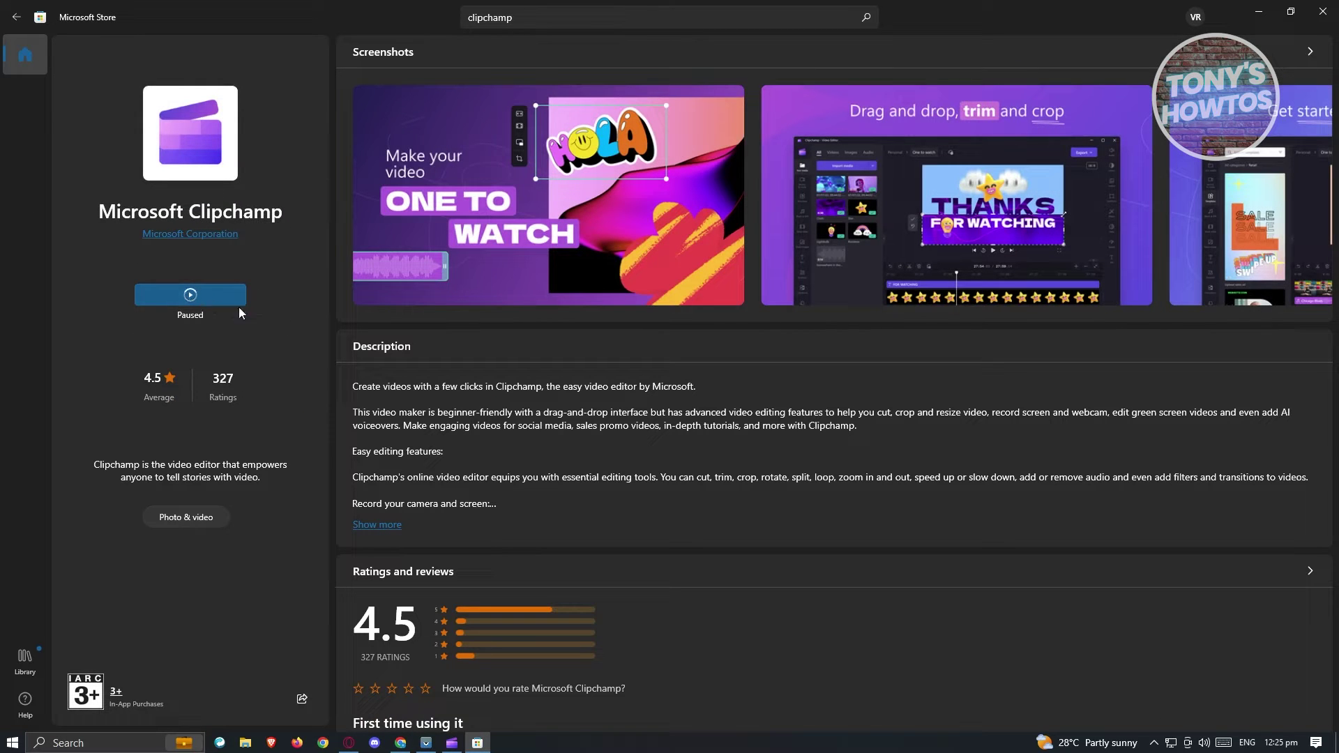
click(452, 742)
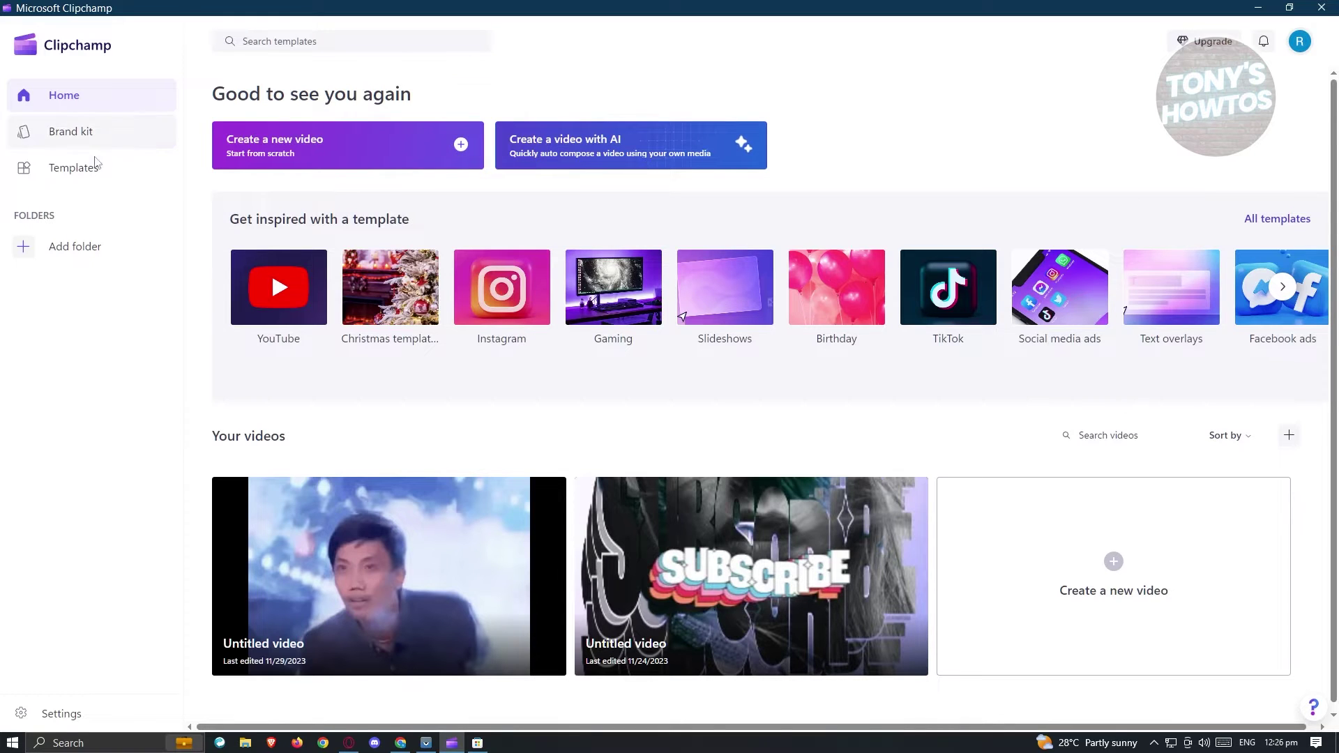
click(73, 168)
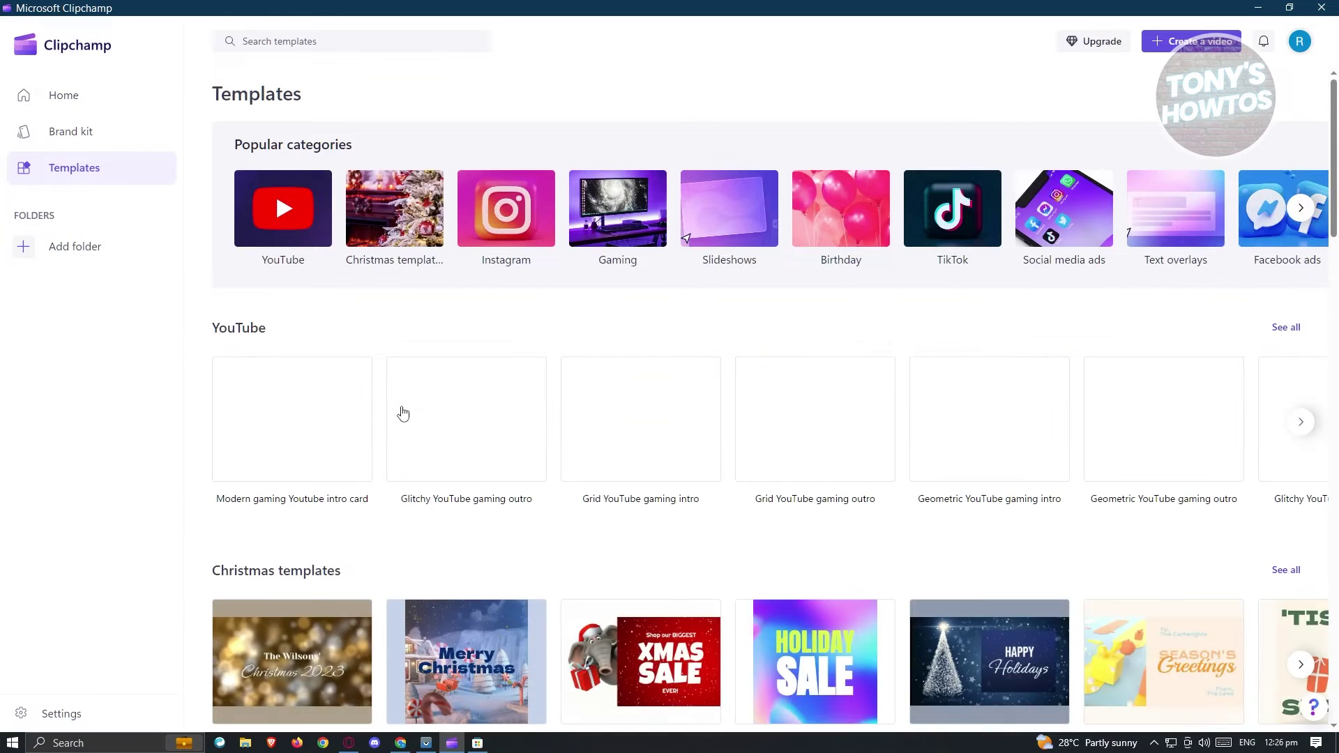
scroll(484, 305, down, 4)
scroll(346, 454, up, 1)
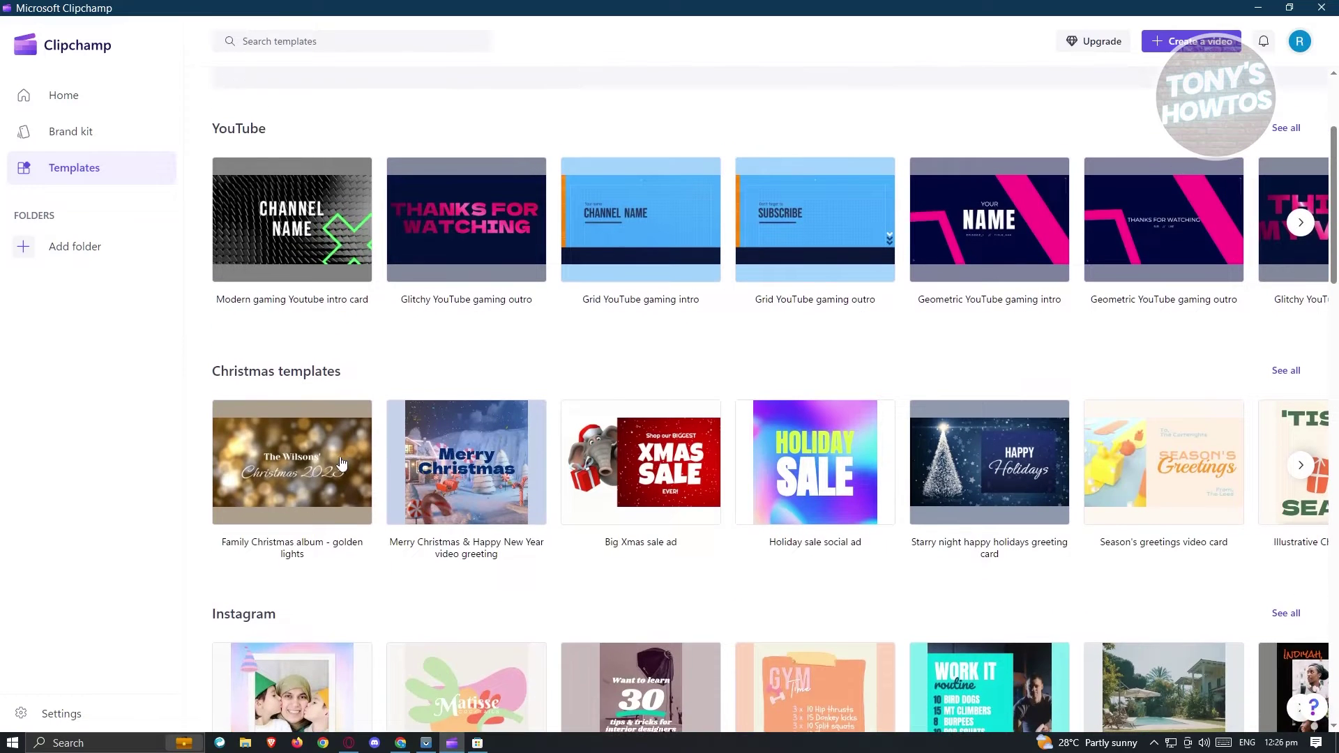
scroll(347, 447, up, 3)
scroll(350, 424, down, 6)
scroll(282, 401, down, 2)
scroll(281, 401, down, 3)
scroll(329, 418, down, 4)
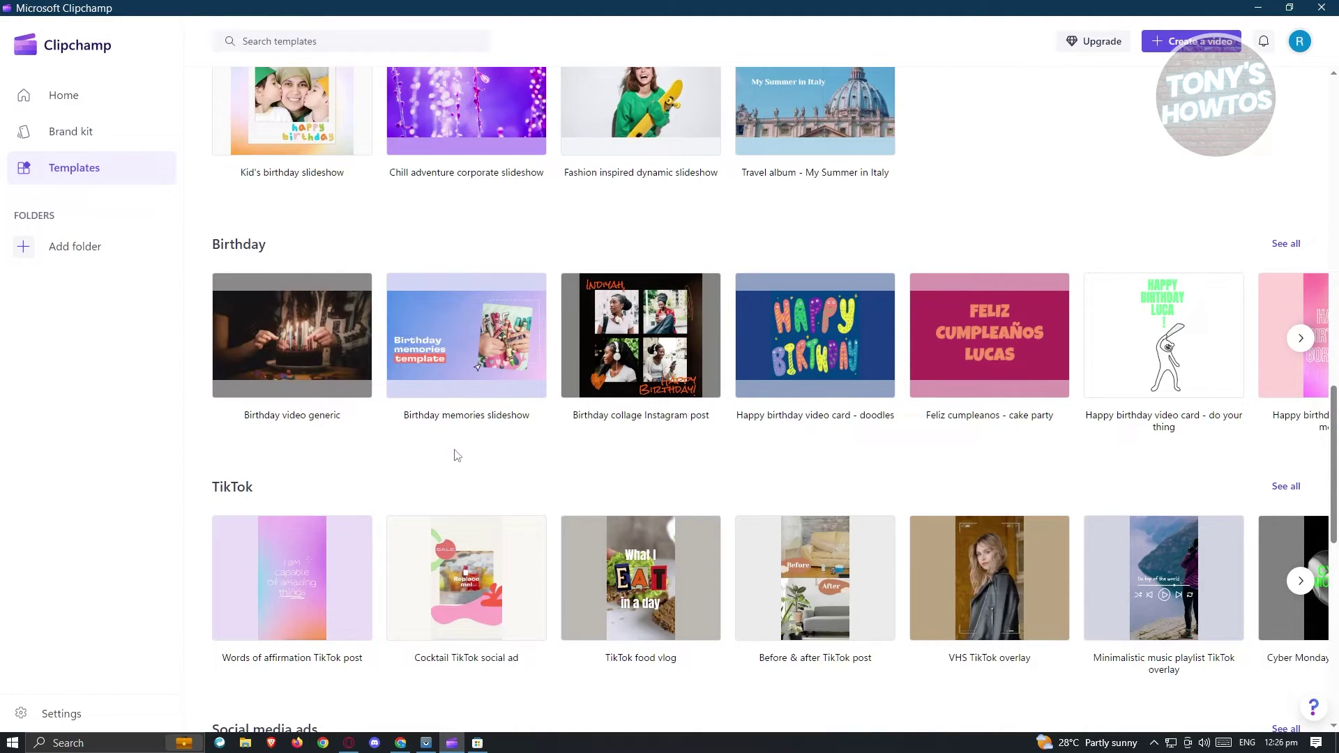
scroll(457, 454, up, 15)
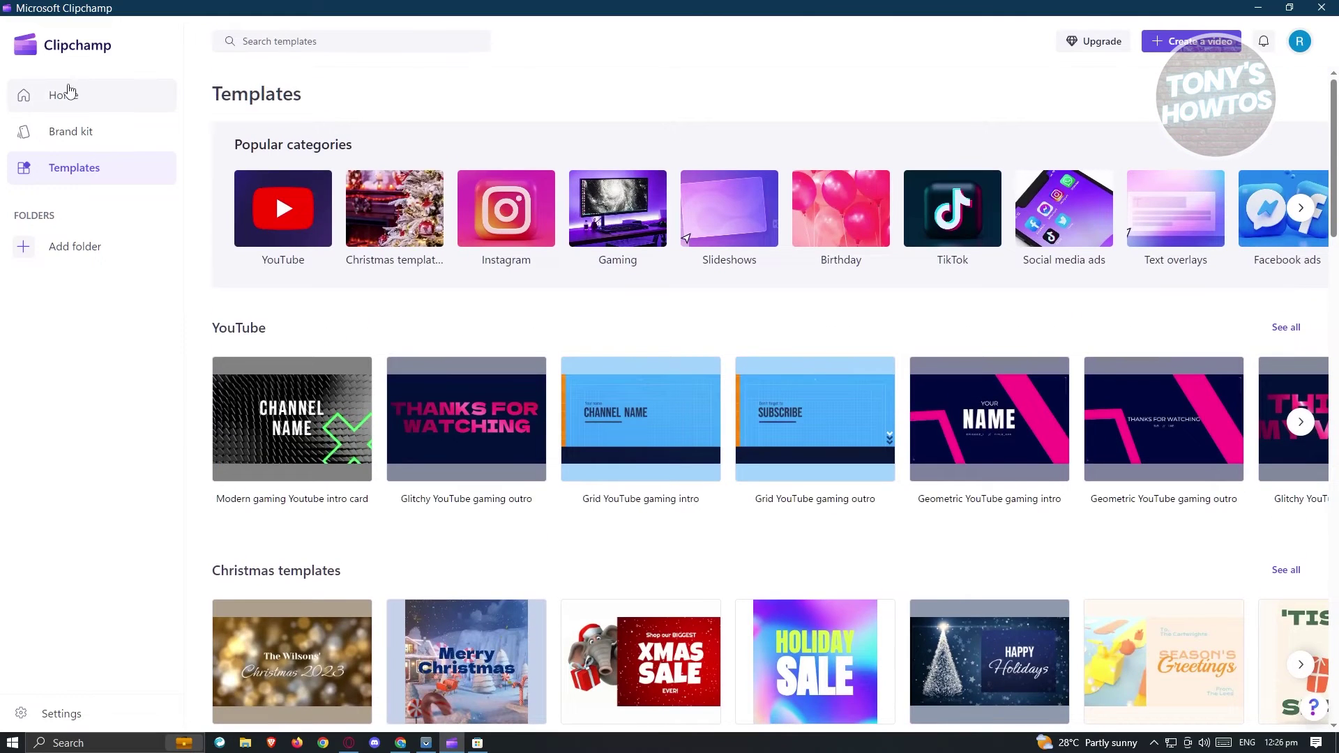
click(81, 95)
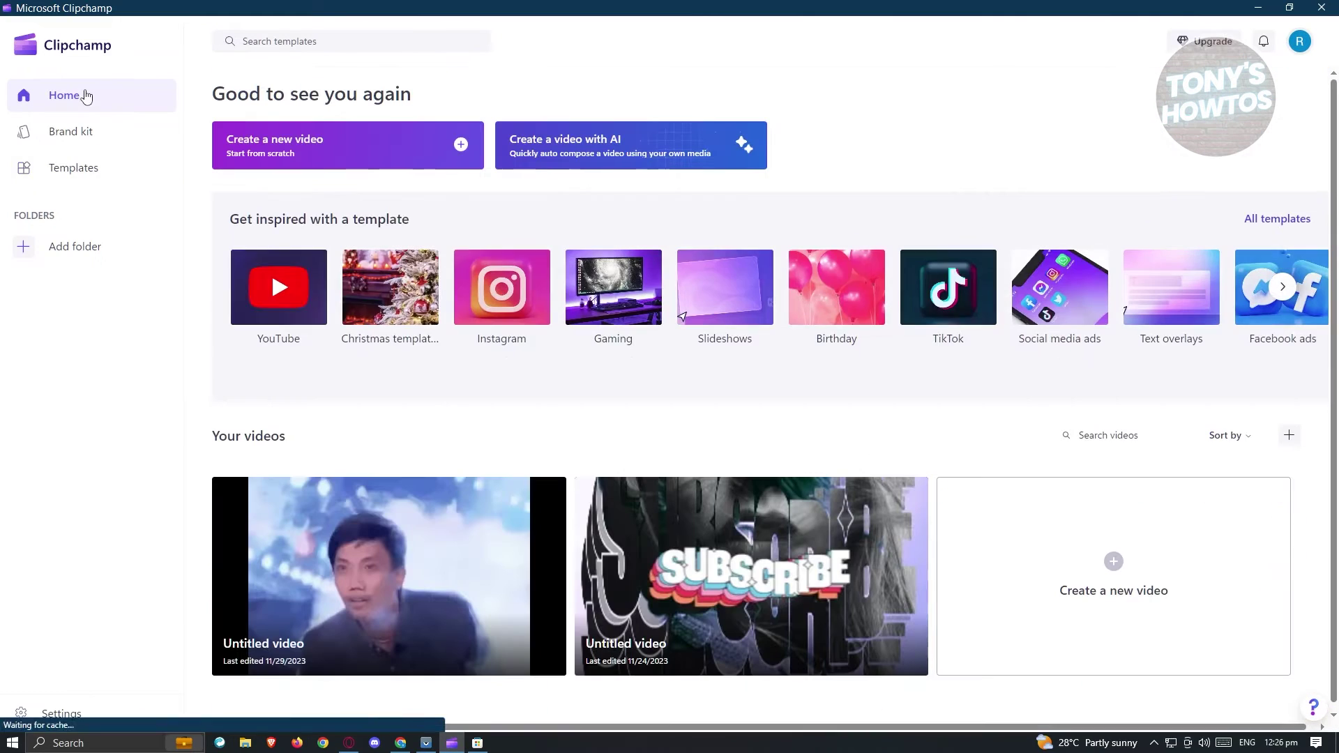
- Create a blank Untitled video, glance at Content library and Text, then collapse the side panel
click(342, 160)
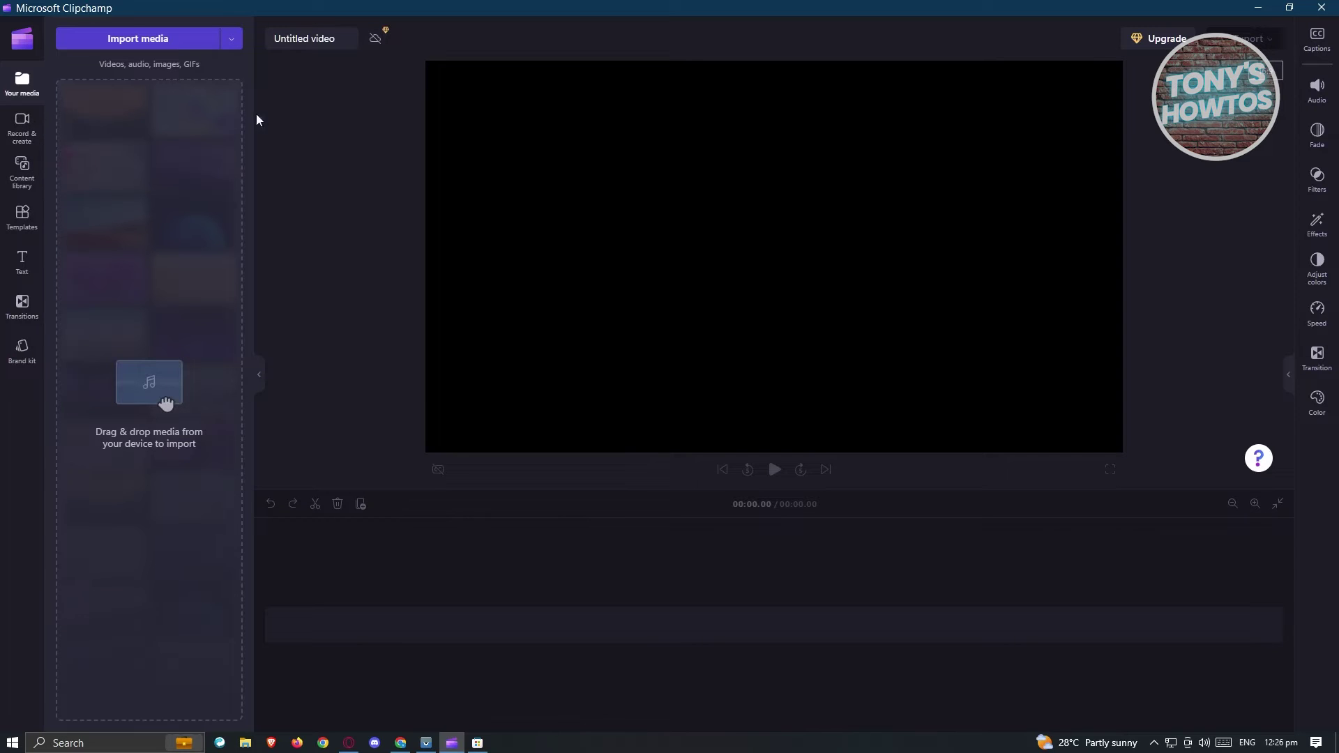
click(22, 173)
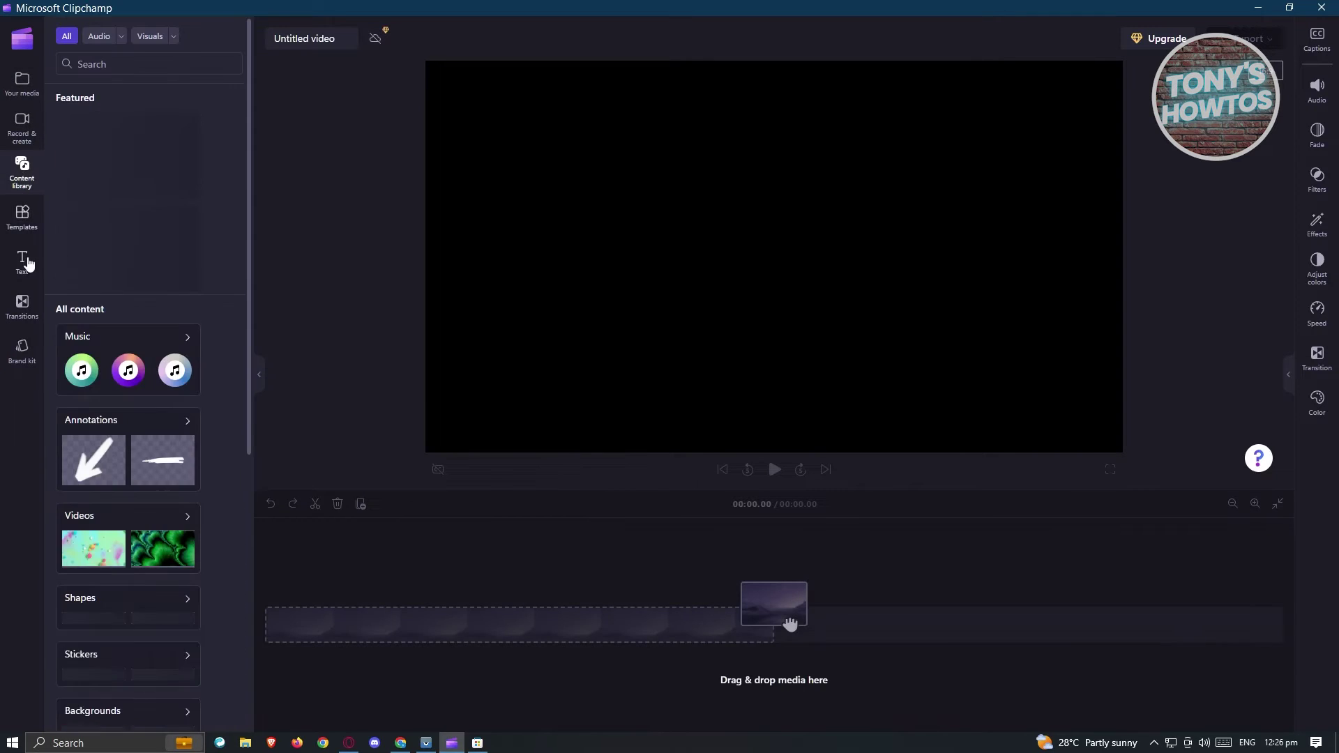
click(22, 262)
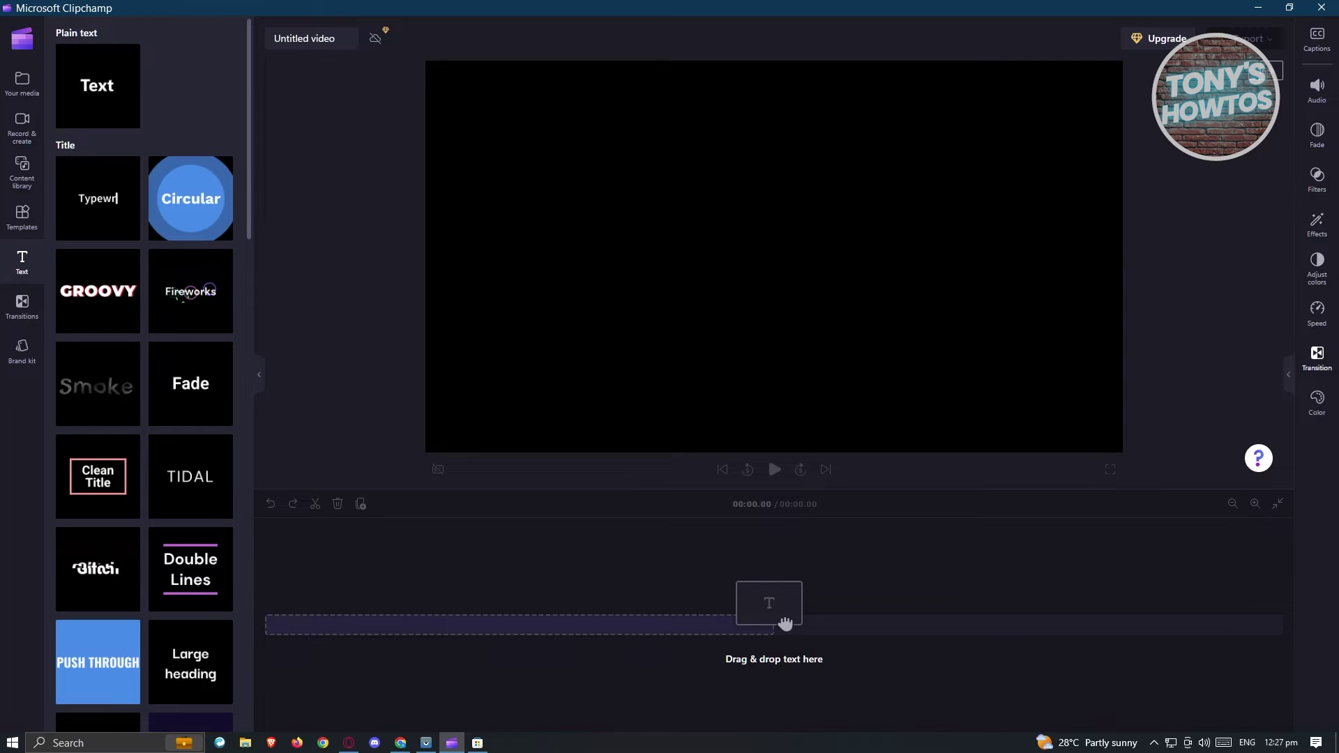
click(259, 374)
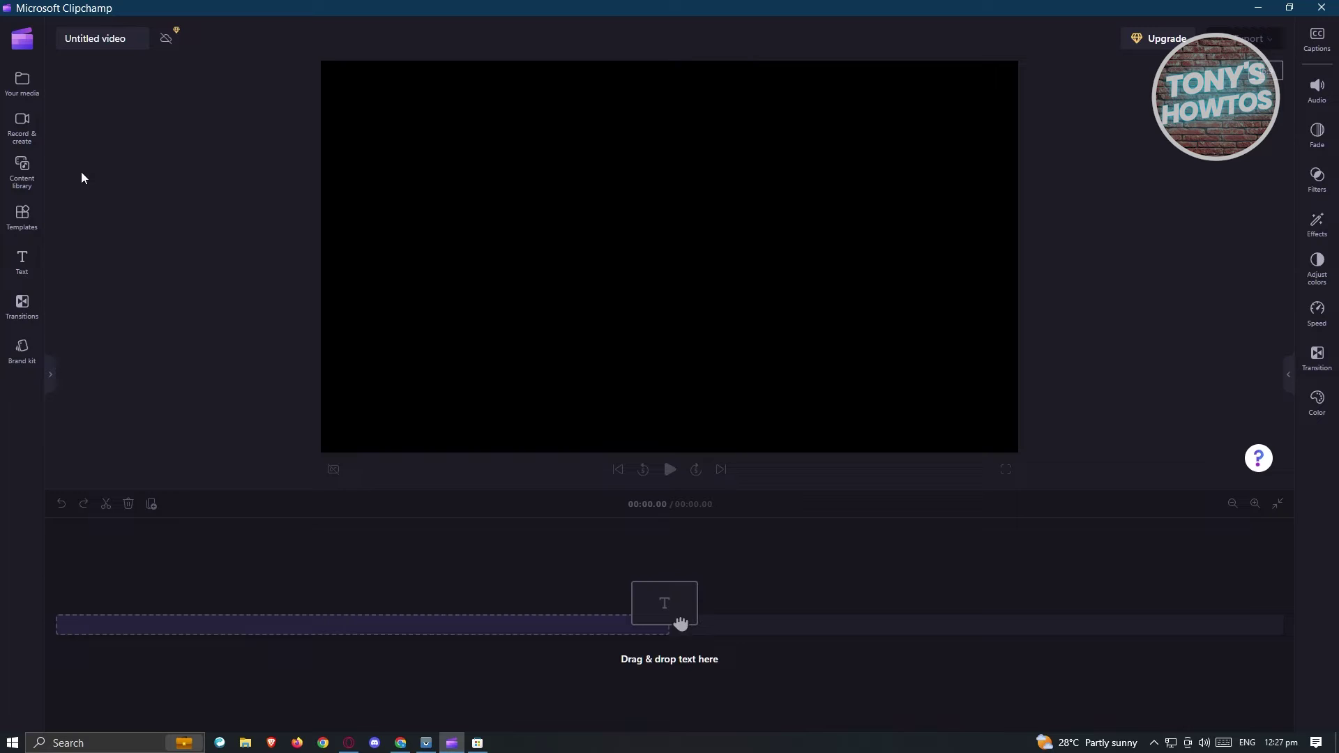
click(22, 170)
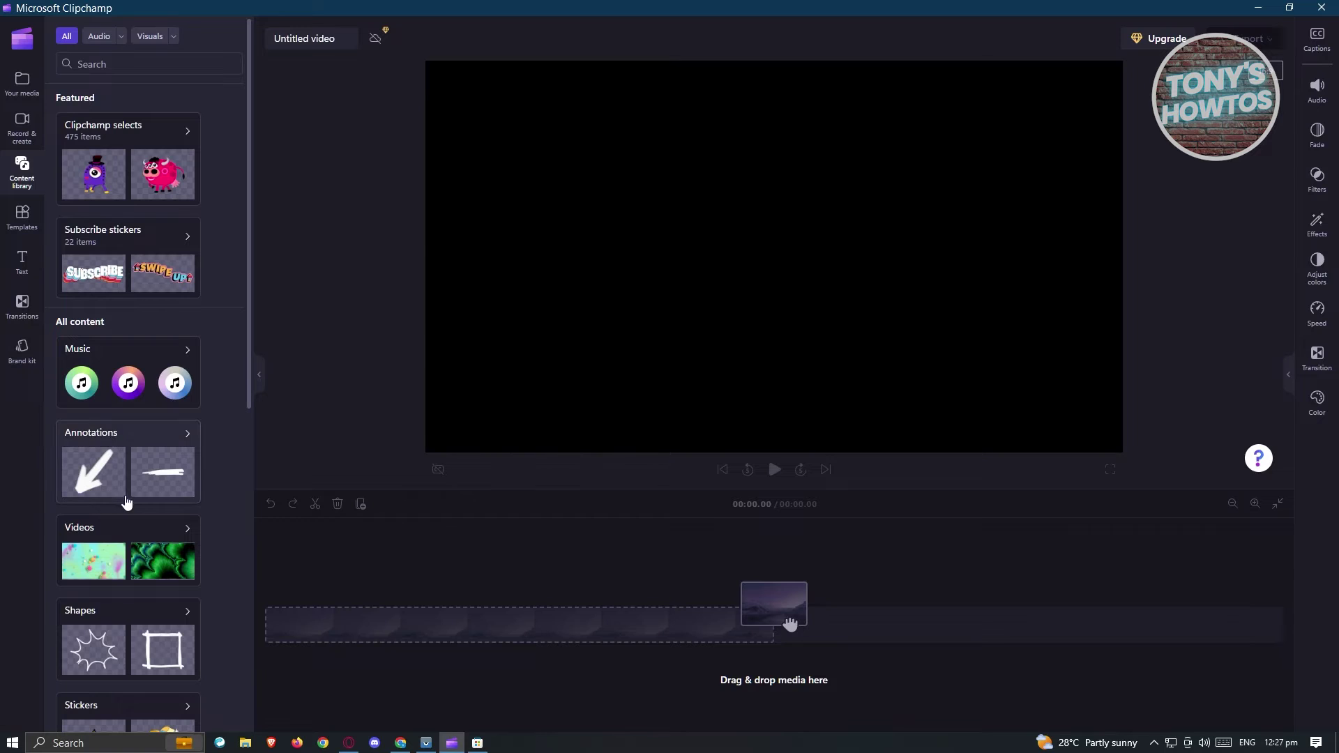
scroll(207, 472, down, 5)
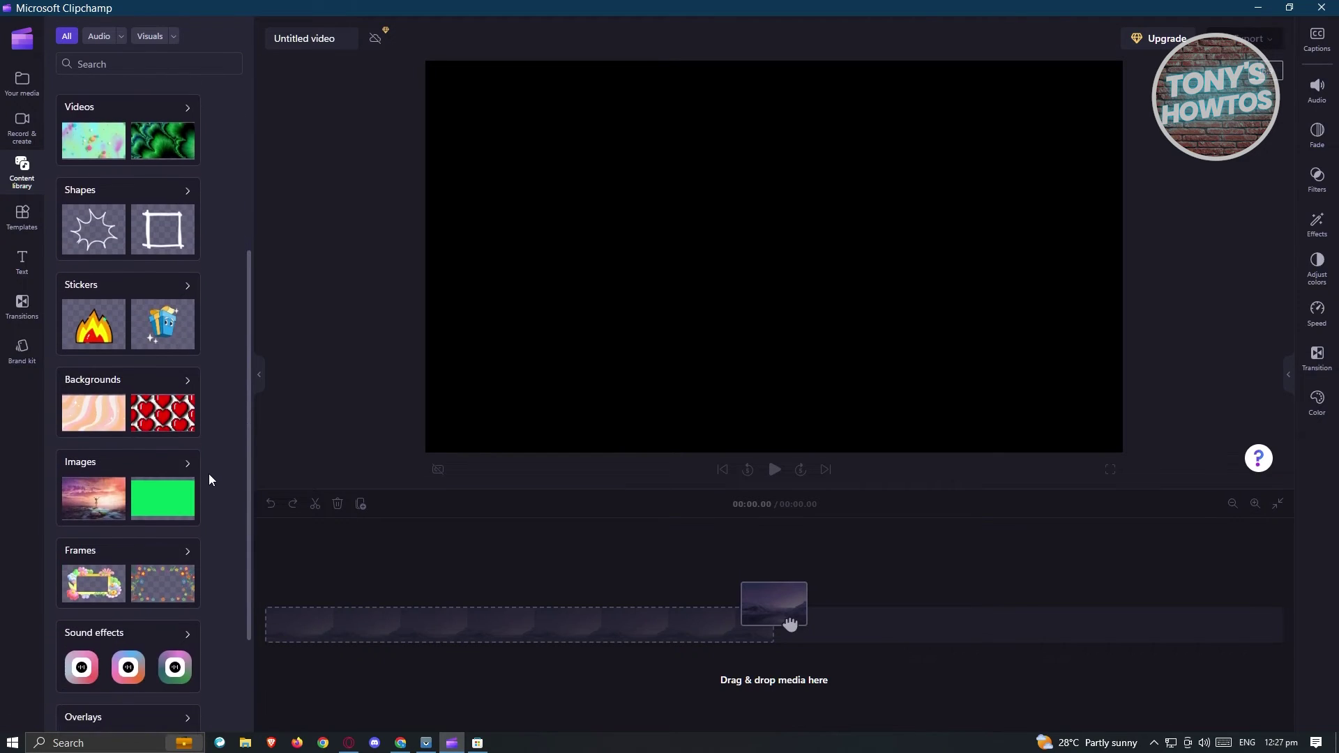
scroll(83, 405, up, 3)
scroll(84, 404, up, 4)
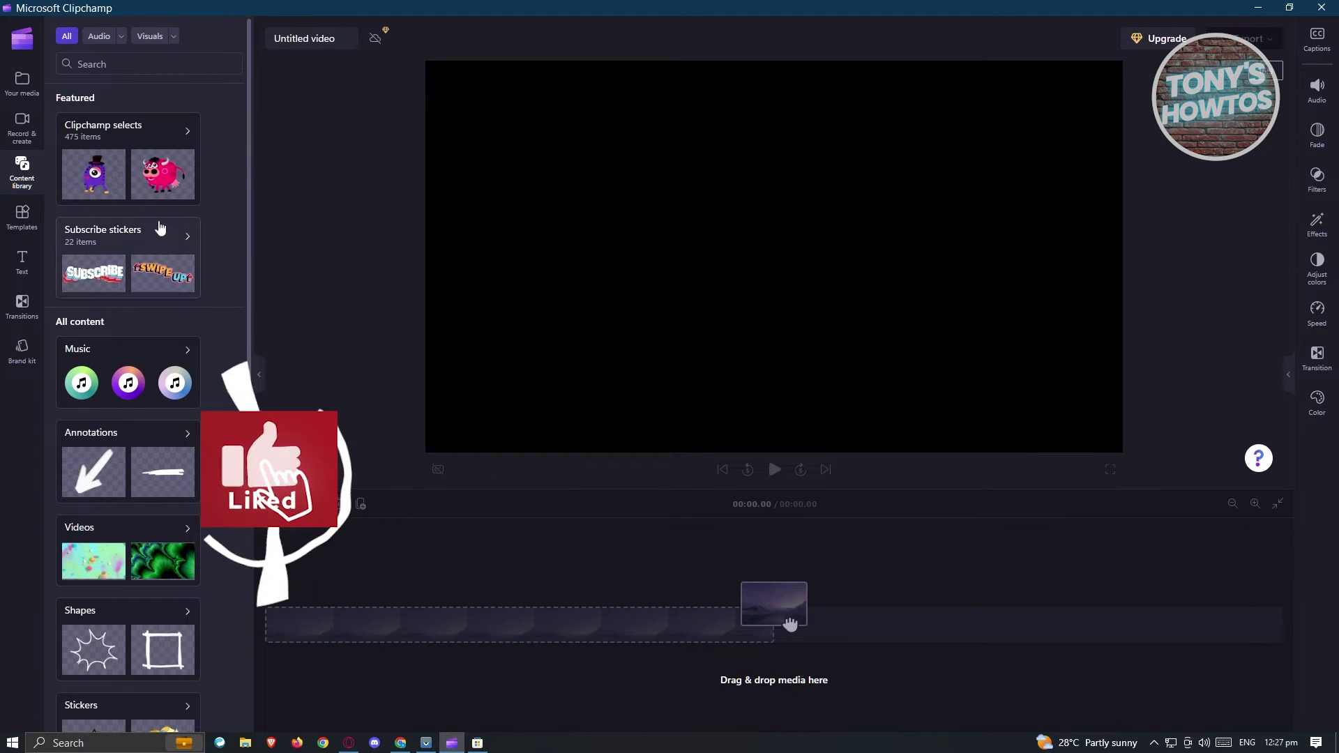
scroll(181, 300, down, 10)
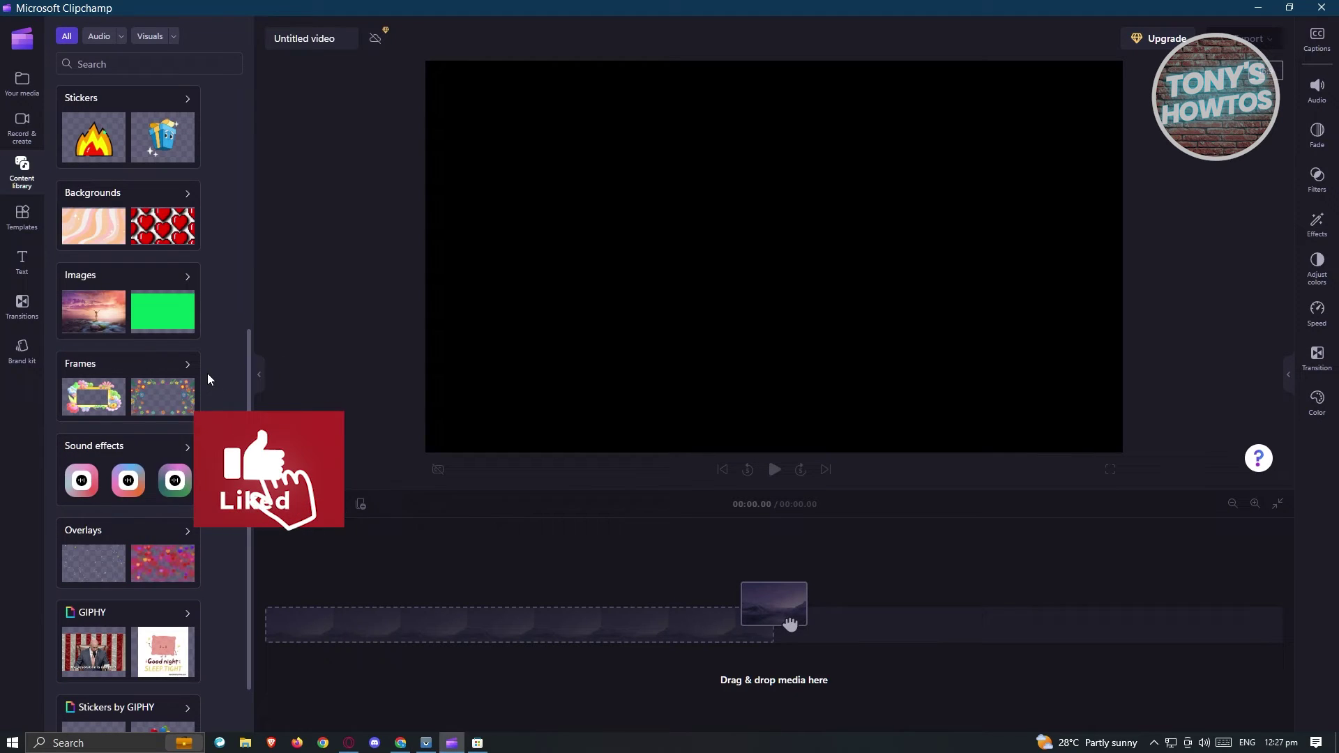
click(25, 87)
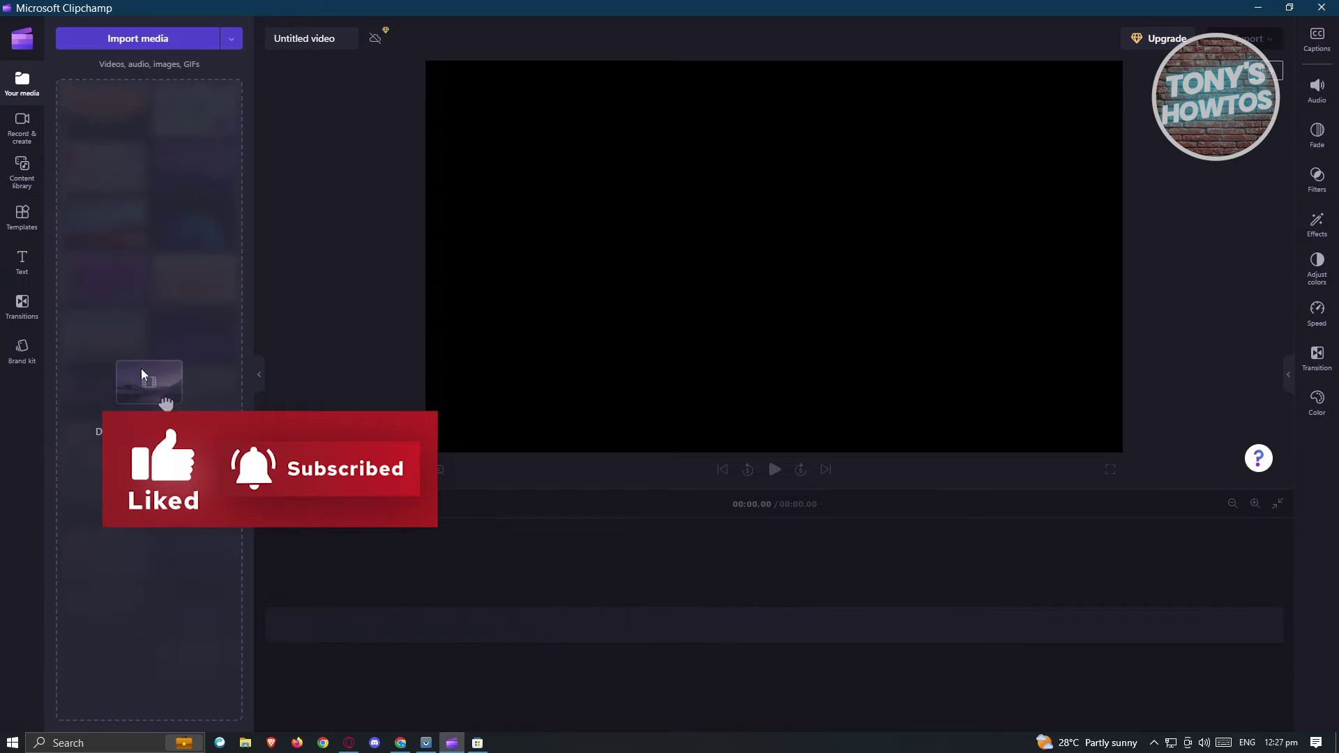
click(244, 744)
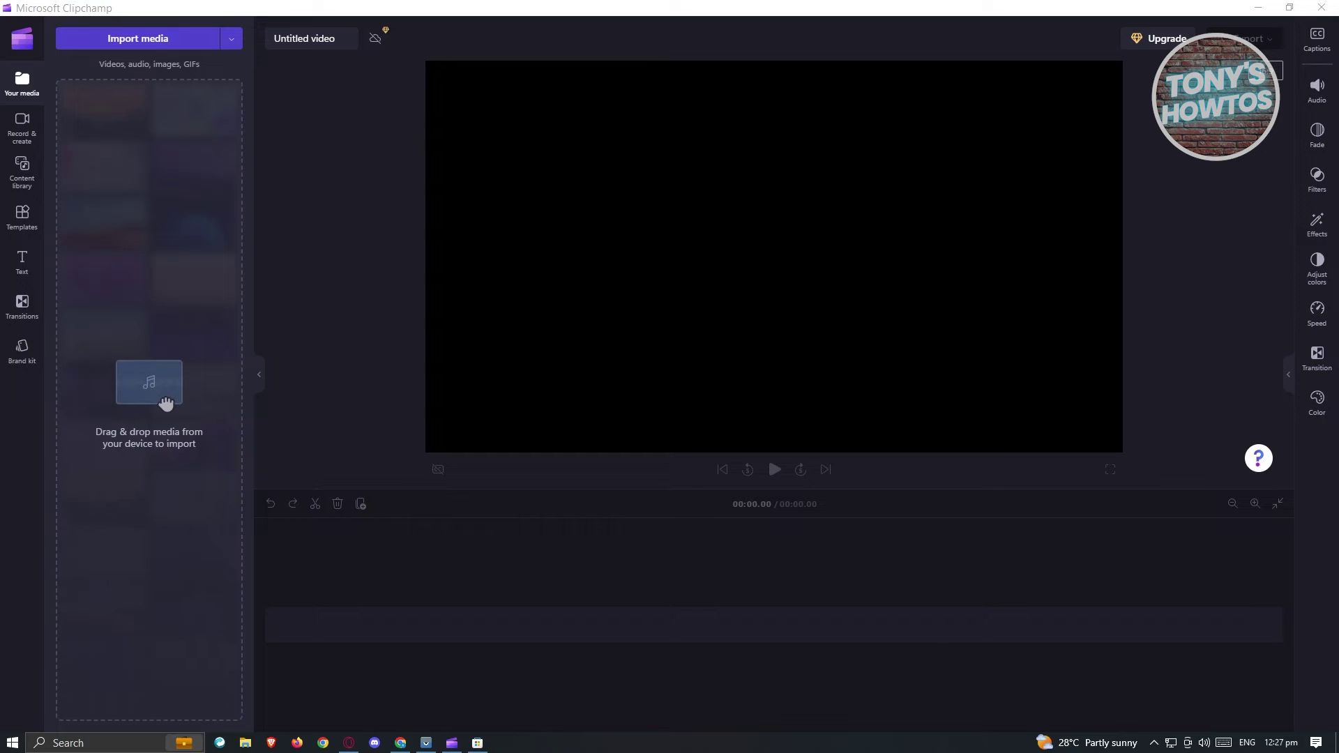
click(245, 743)
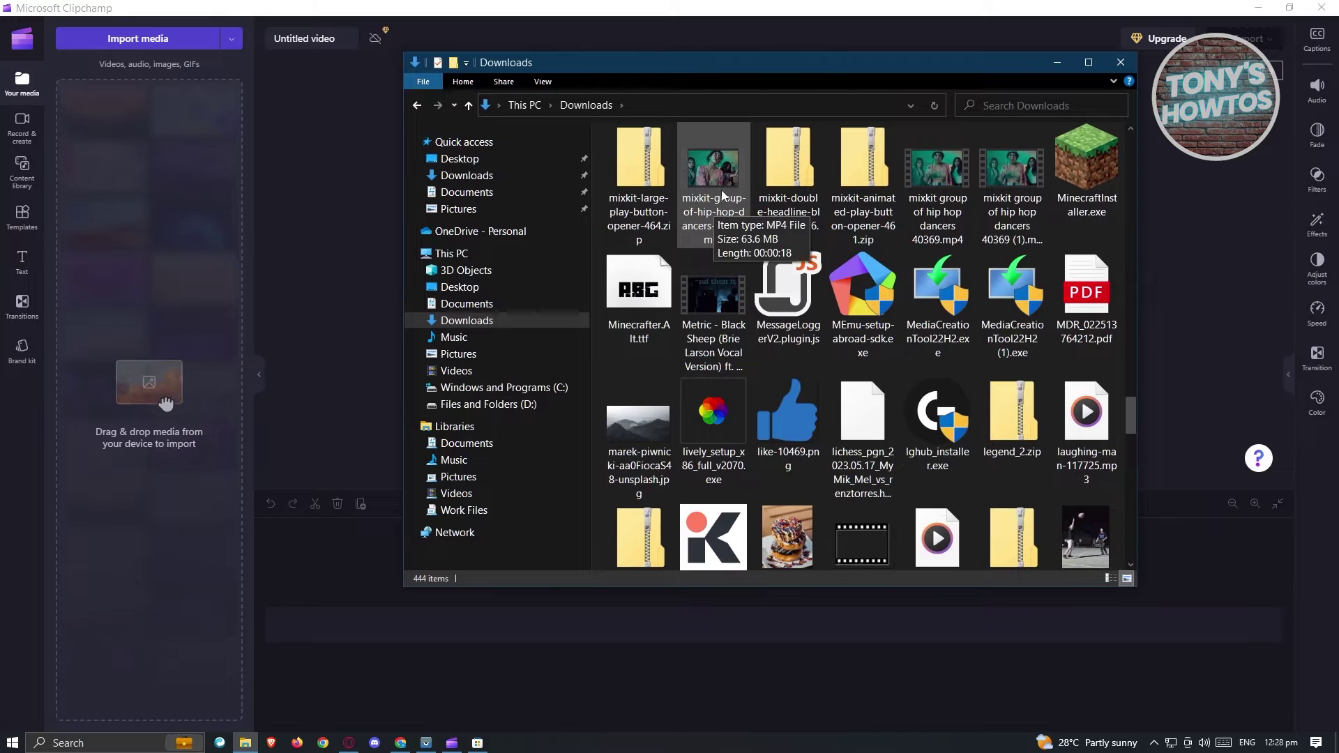
- Import the mixkit hip-hop mp4 from Downloads and place the 18-second clip on the timeline
drag(725, 188, 135, 353)
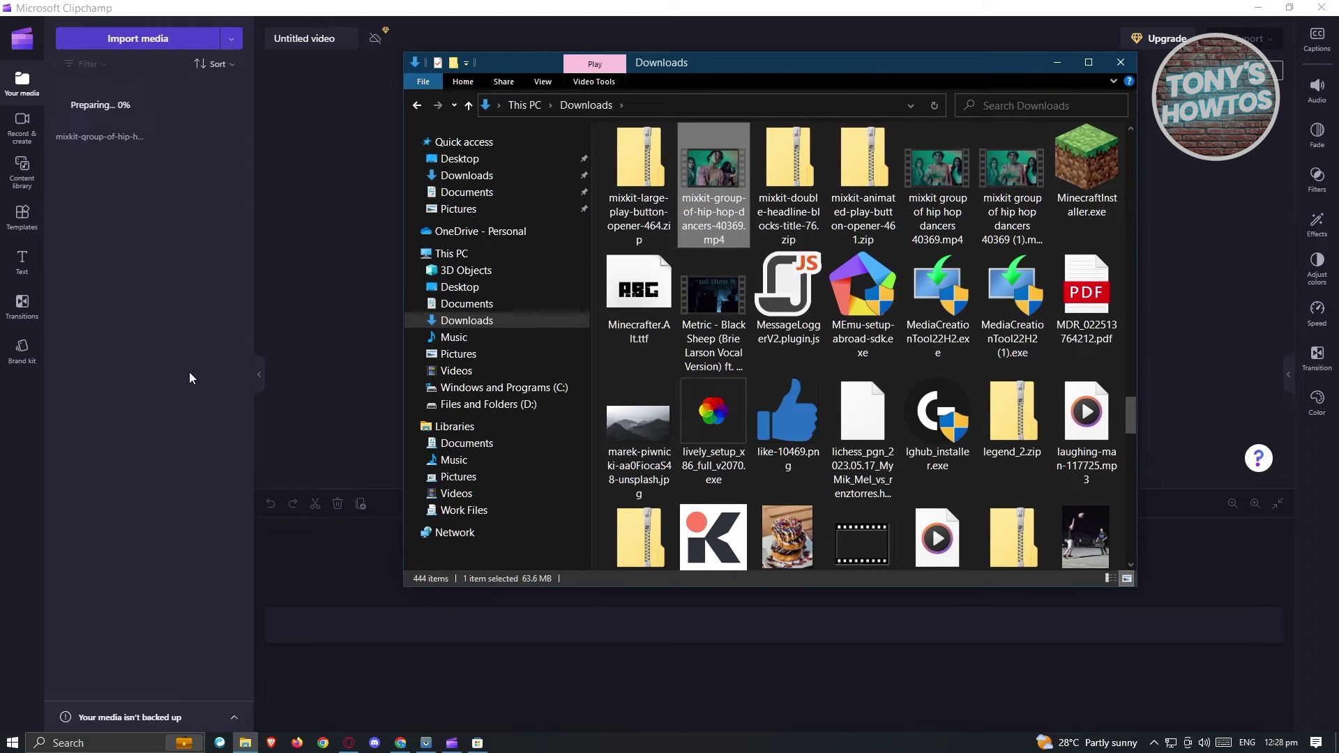
click(1057, 62)
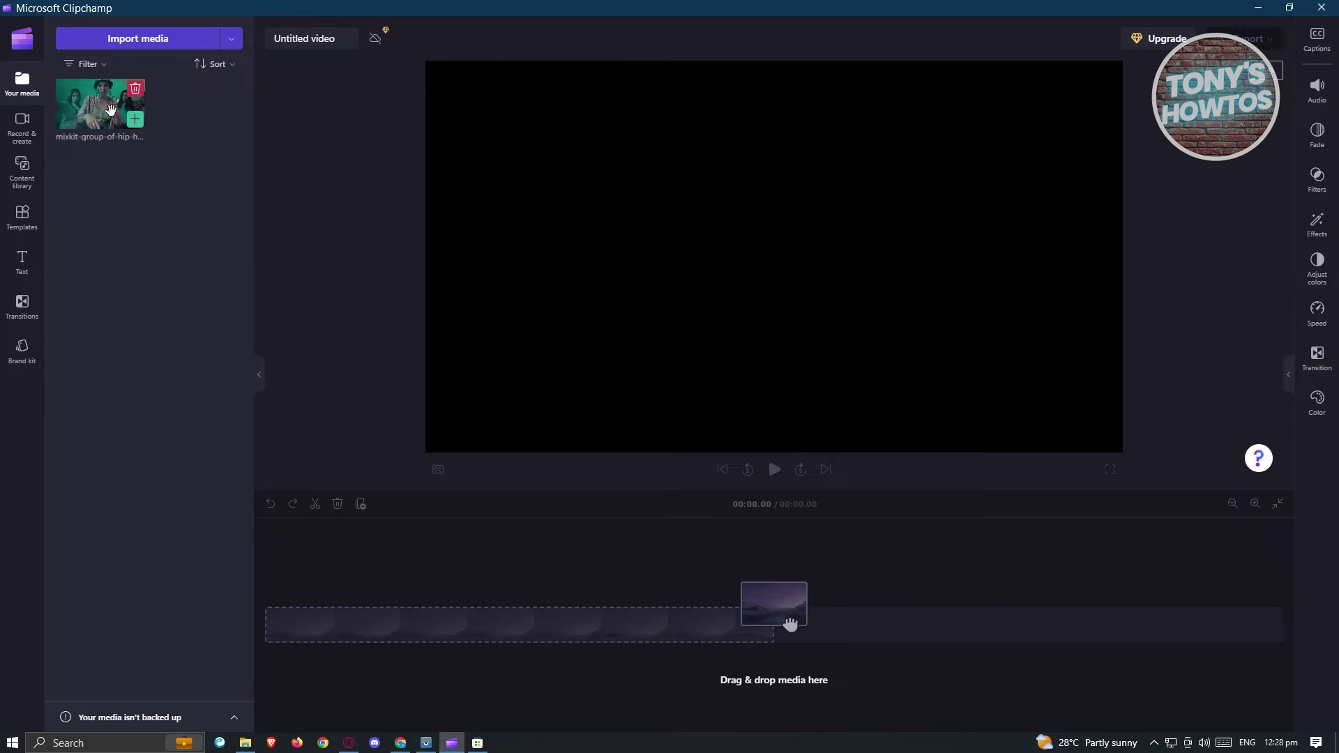
drag(93, 120, 520, 654)
drag(276, 535, 390, 536)
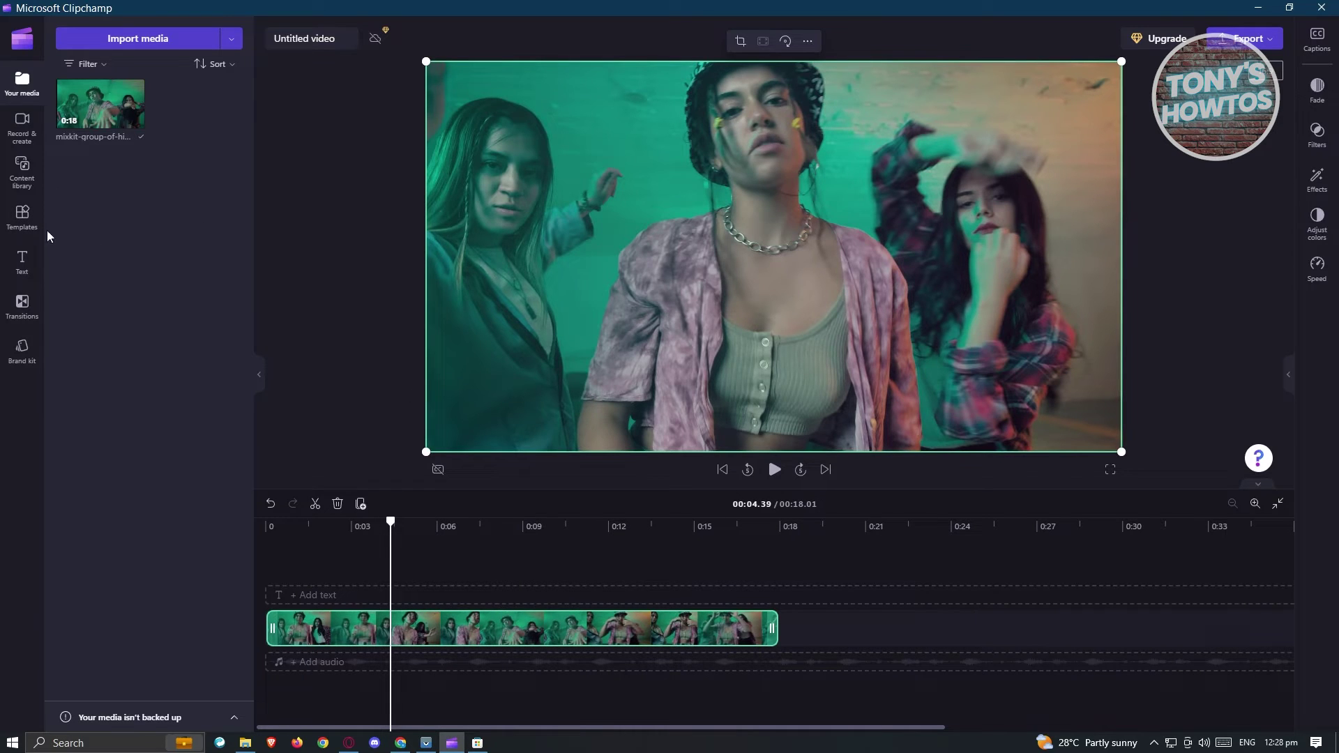
- Browse the 22-item Subscribe stickers collection in the content library
click(32, 176)
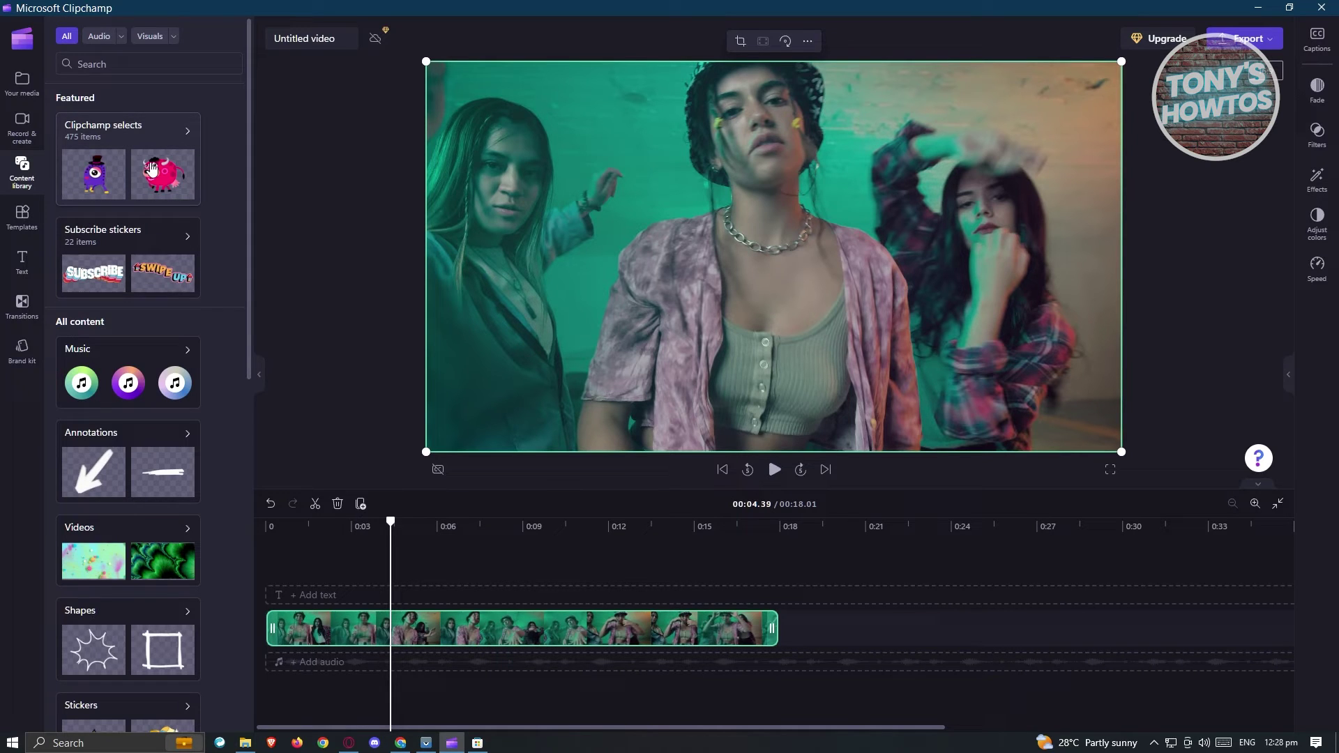
click(178, 237)
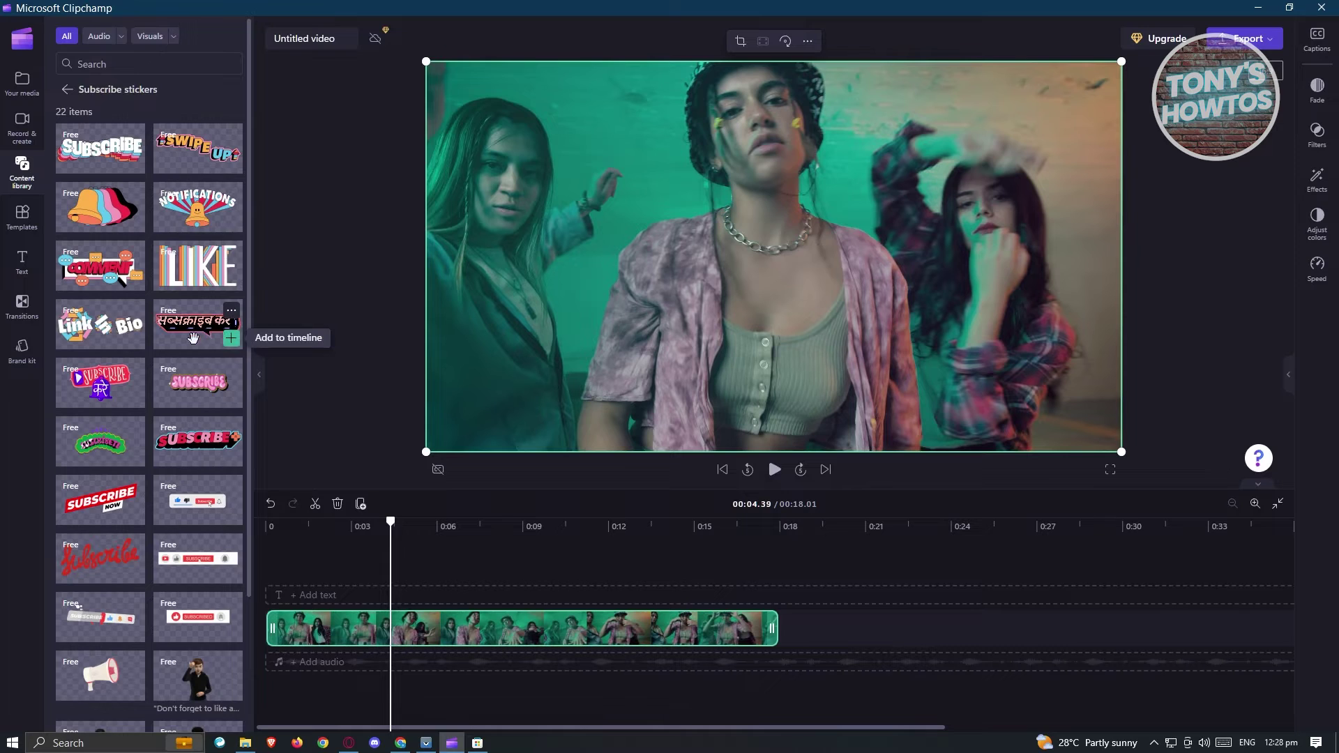
scroll(209, 349, down, 2)
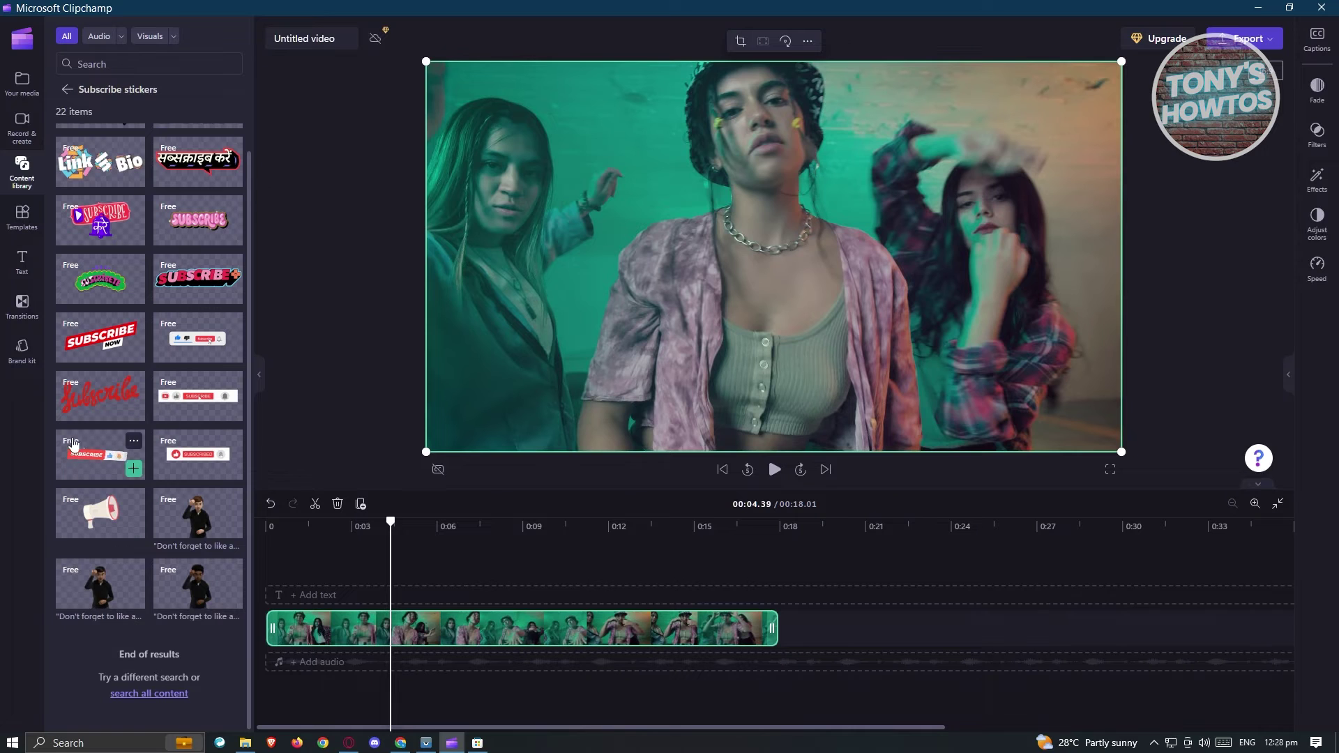
scroll(74, 435, up, 2)
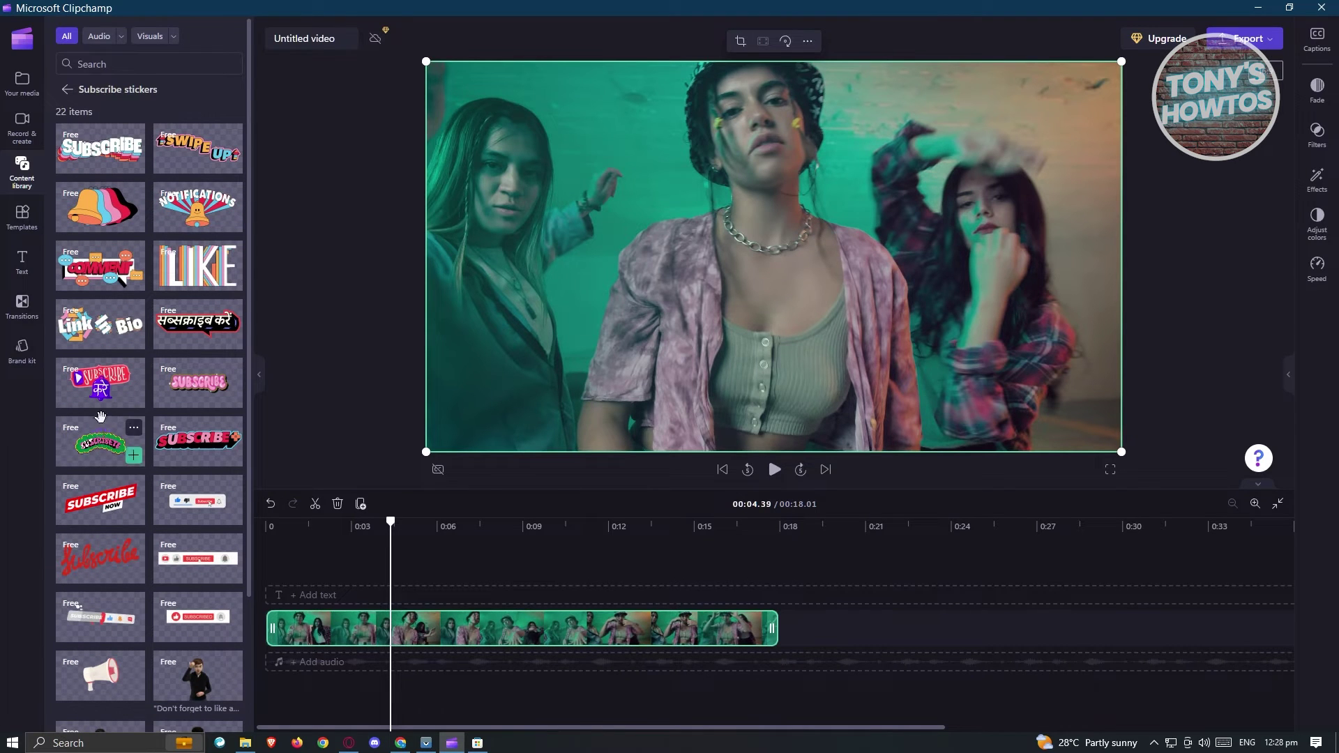
- Drop the Link In Bio sticker onto the video and resize it across the frame's upper half
drag(100, 324, 760, 282)
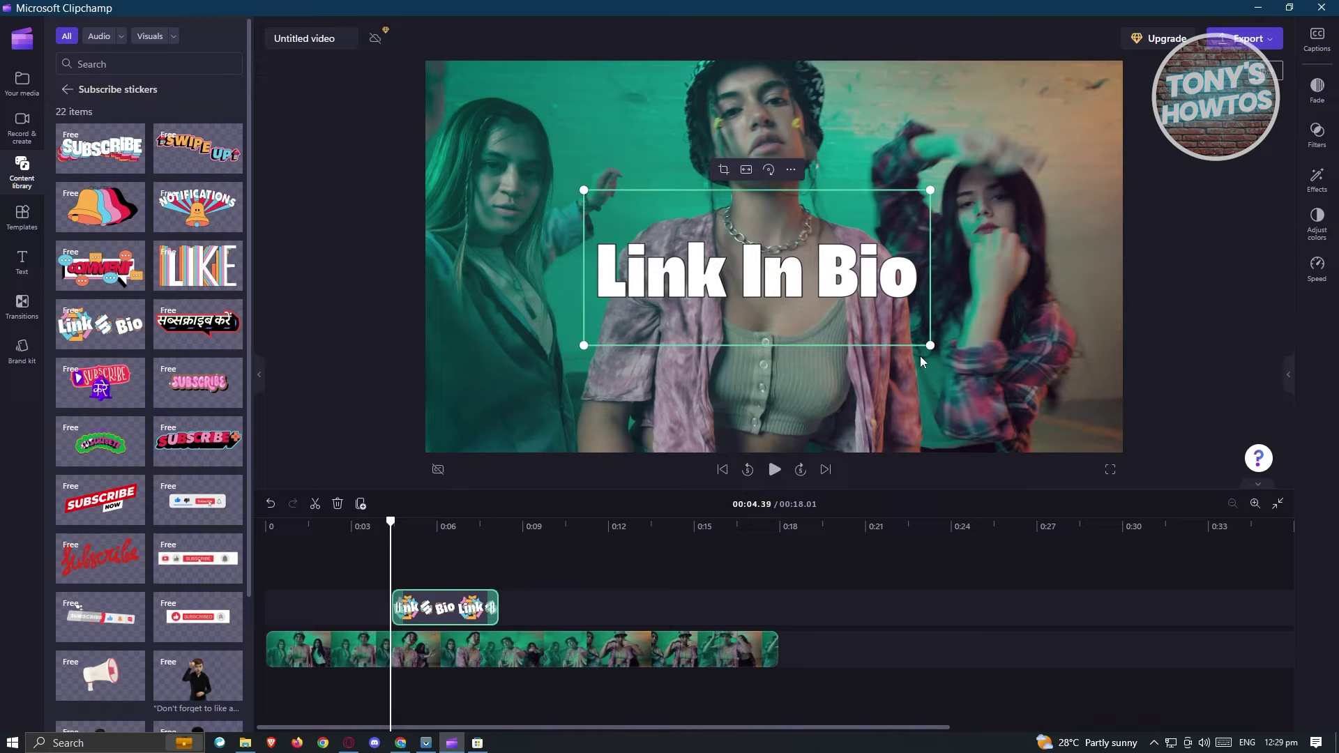
drag(922, 347, 738, 276)
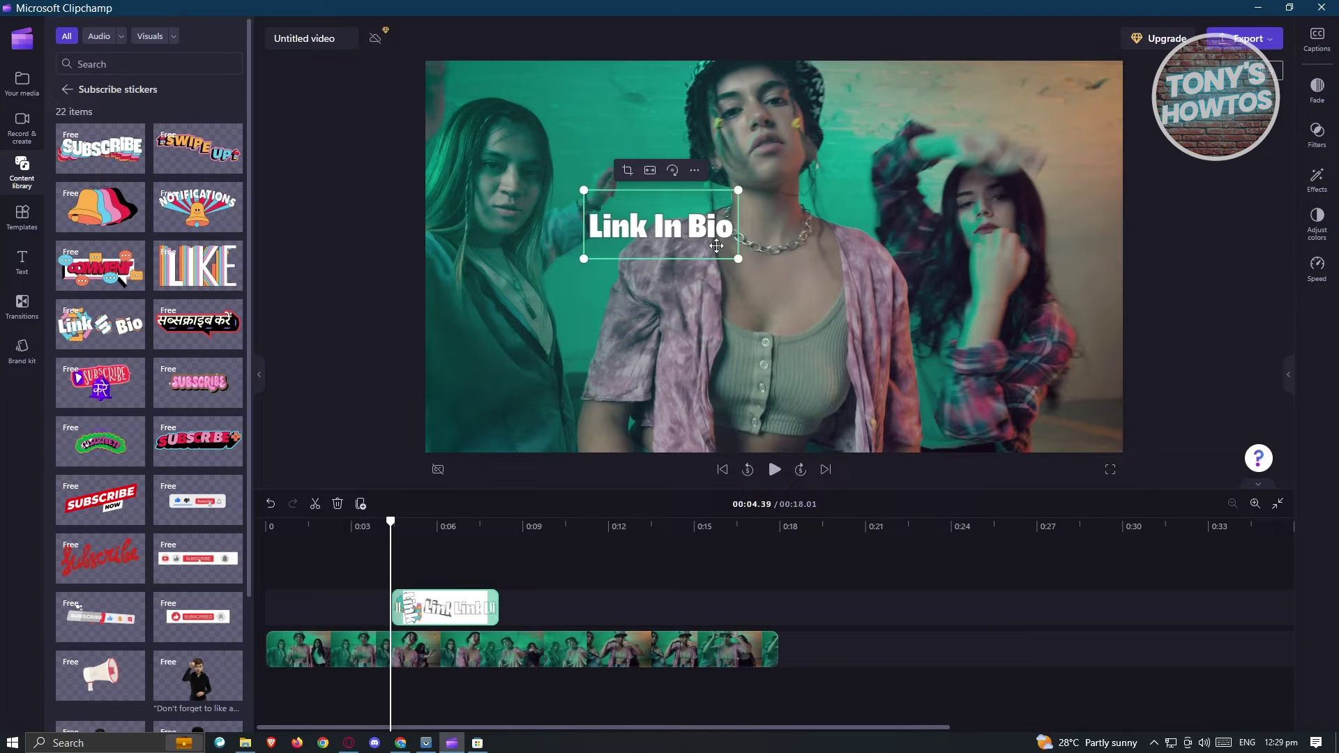
drag(738, 258, 733, 307)
drag(915, 397, 945, 399)
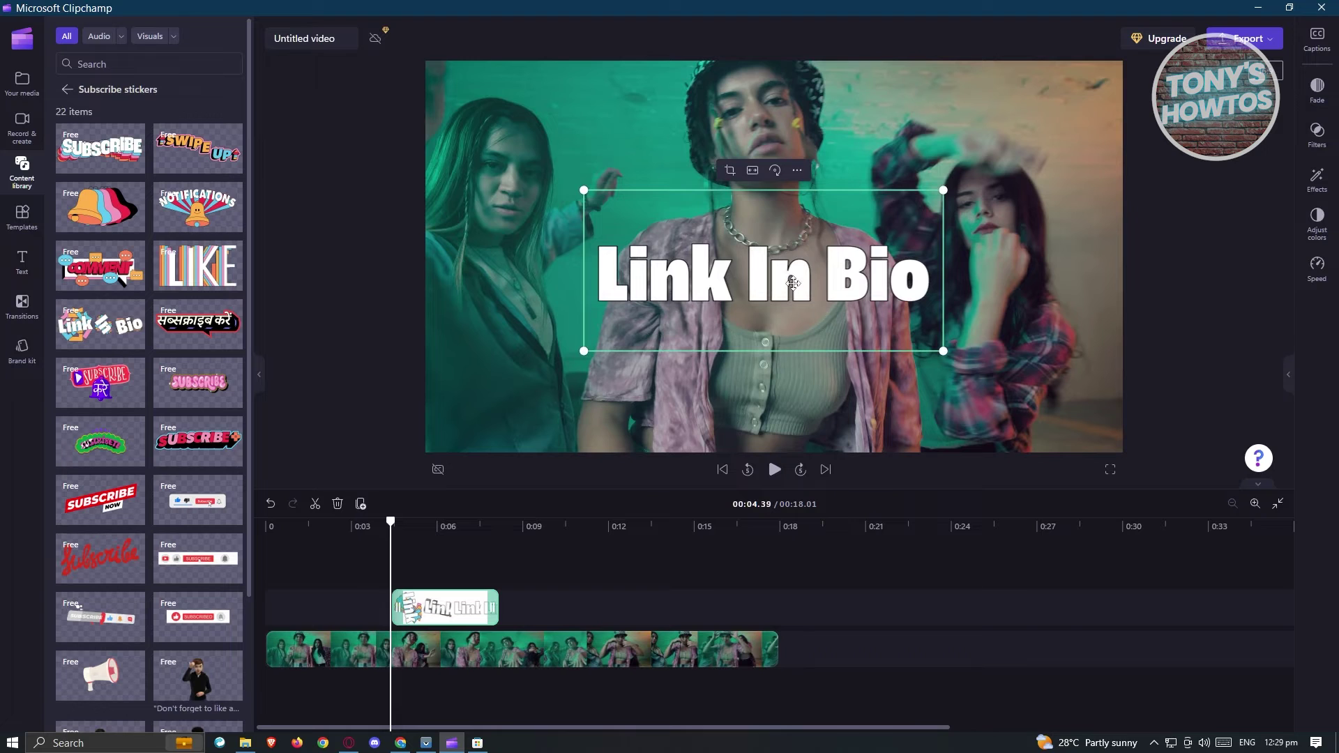
click(753, 172)
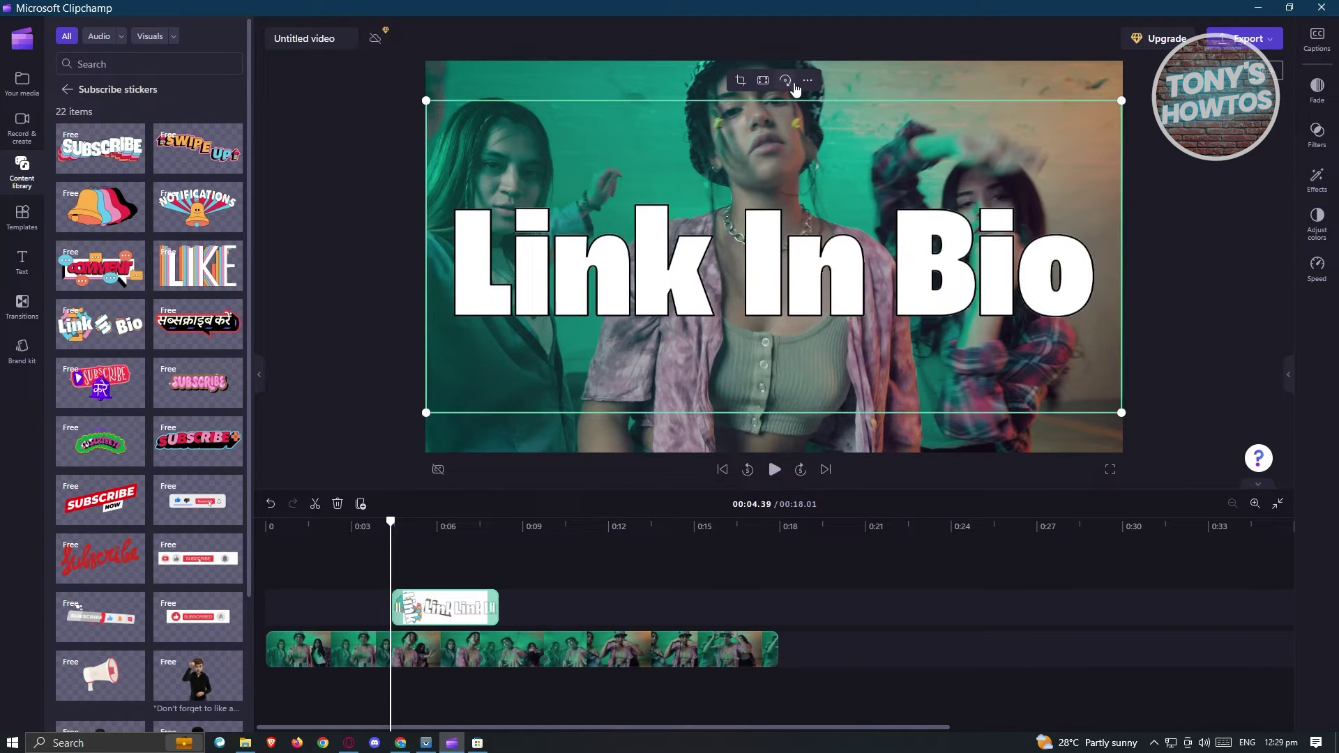
drag(426, 412, 549, 357)
click(870, 81)
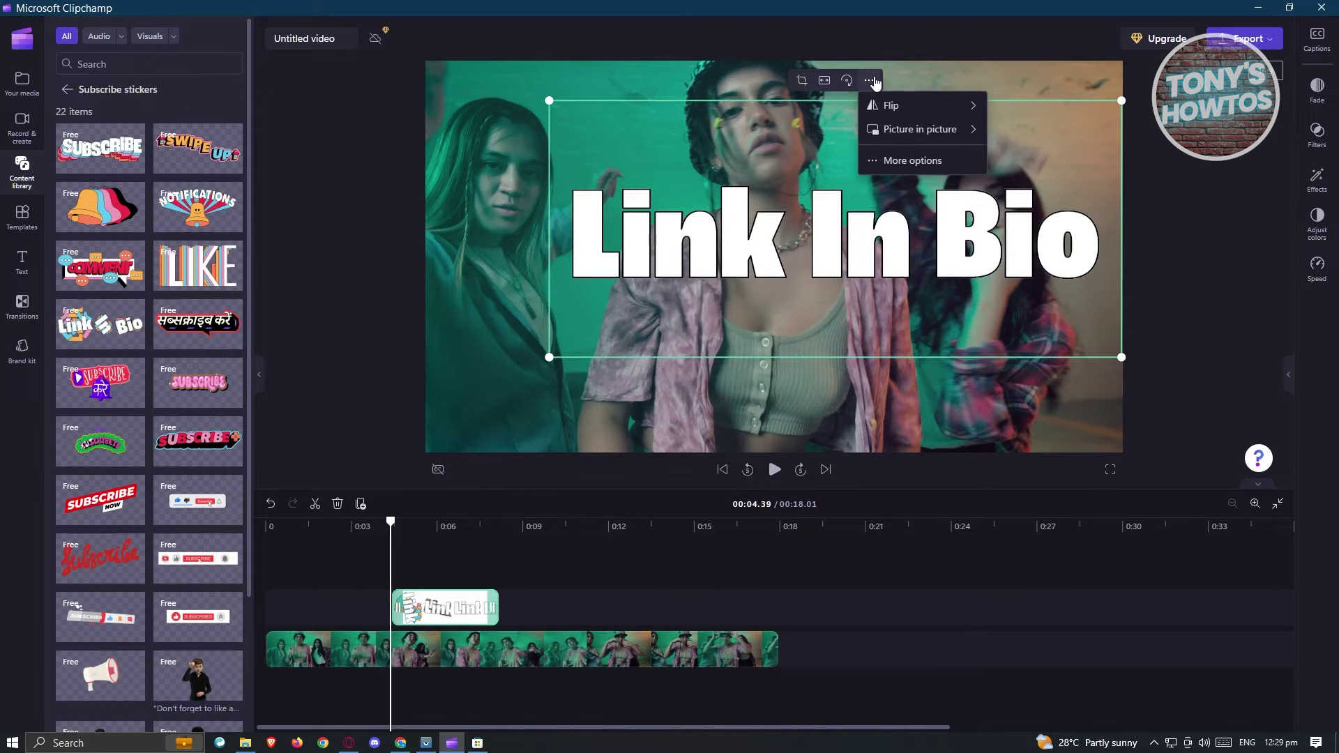
mouse_move(902, 114)
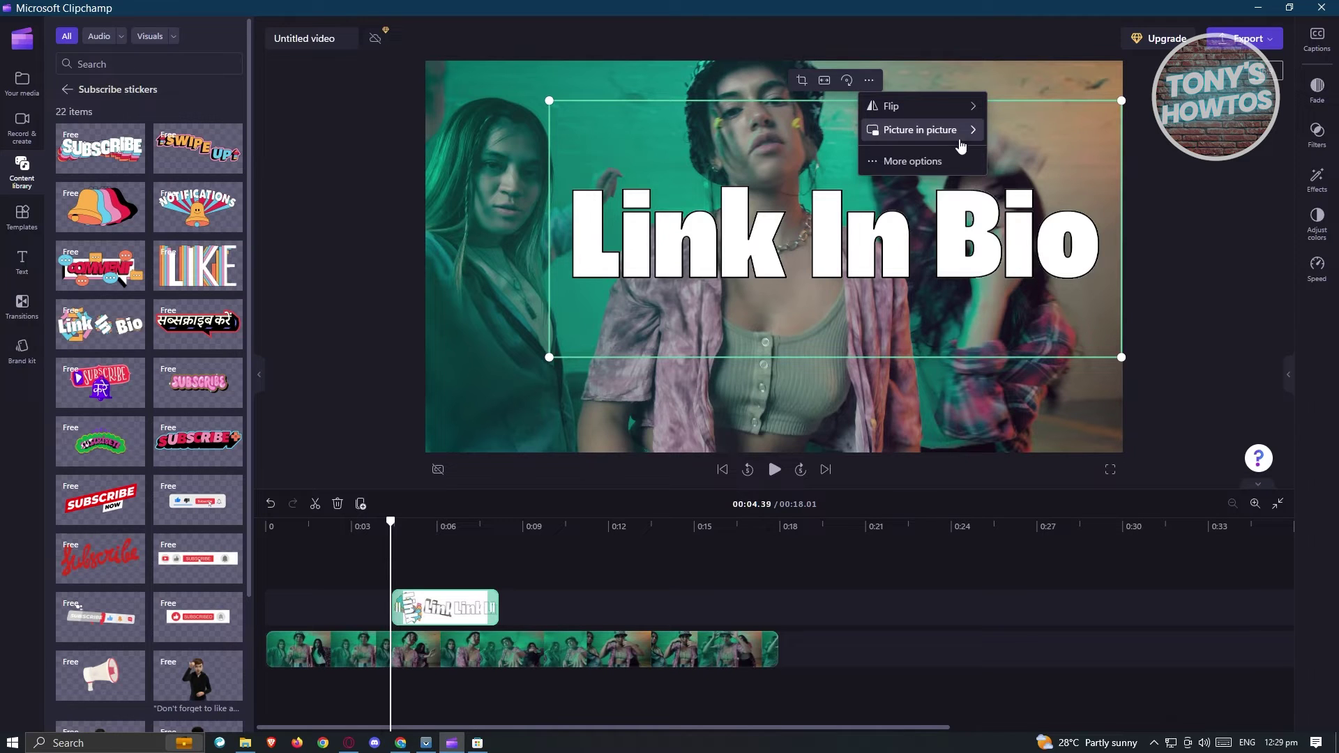
- Shrink the sticker with Picture in picture > Top left and move it to the video's centre
mouse_move(957, 143)
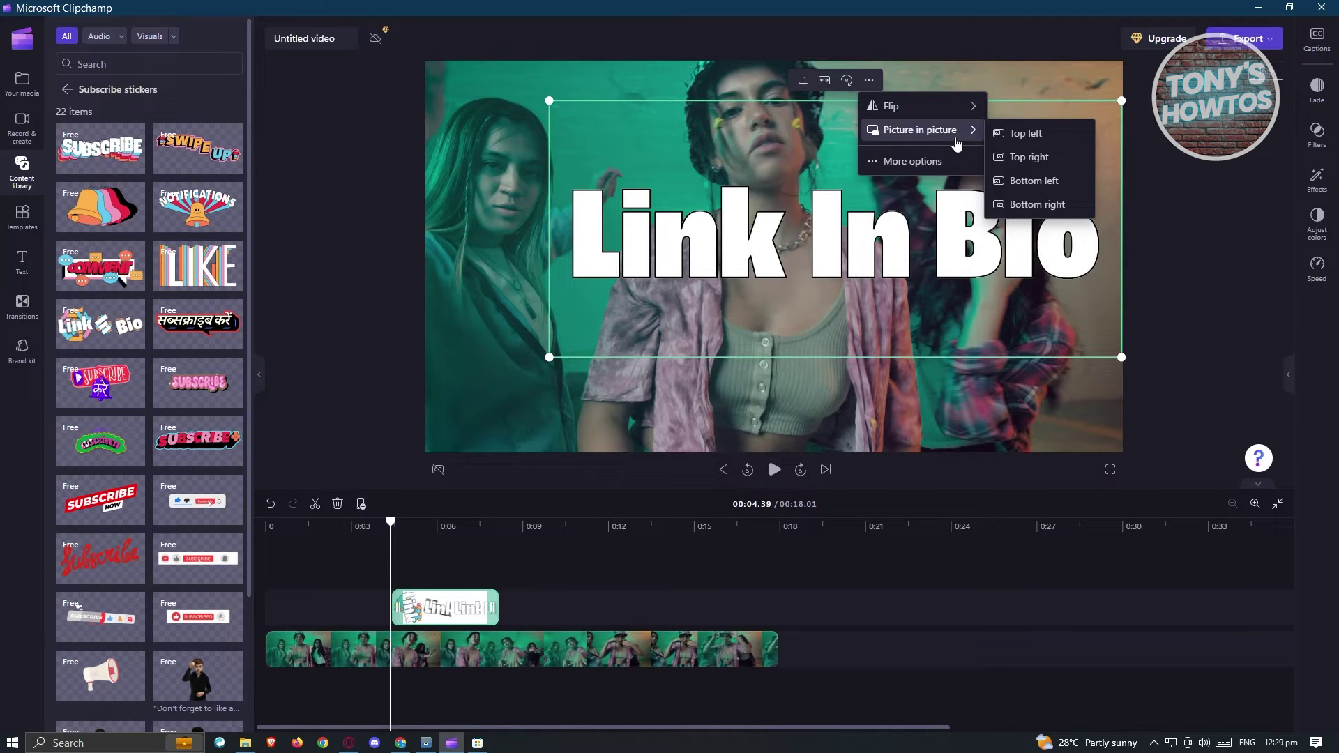
click(1044, 138)
drag(511, 105, 770, 272)
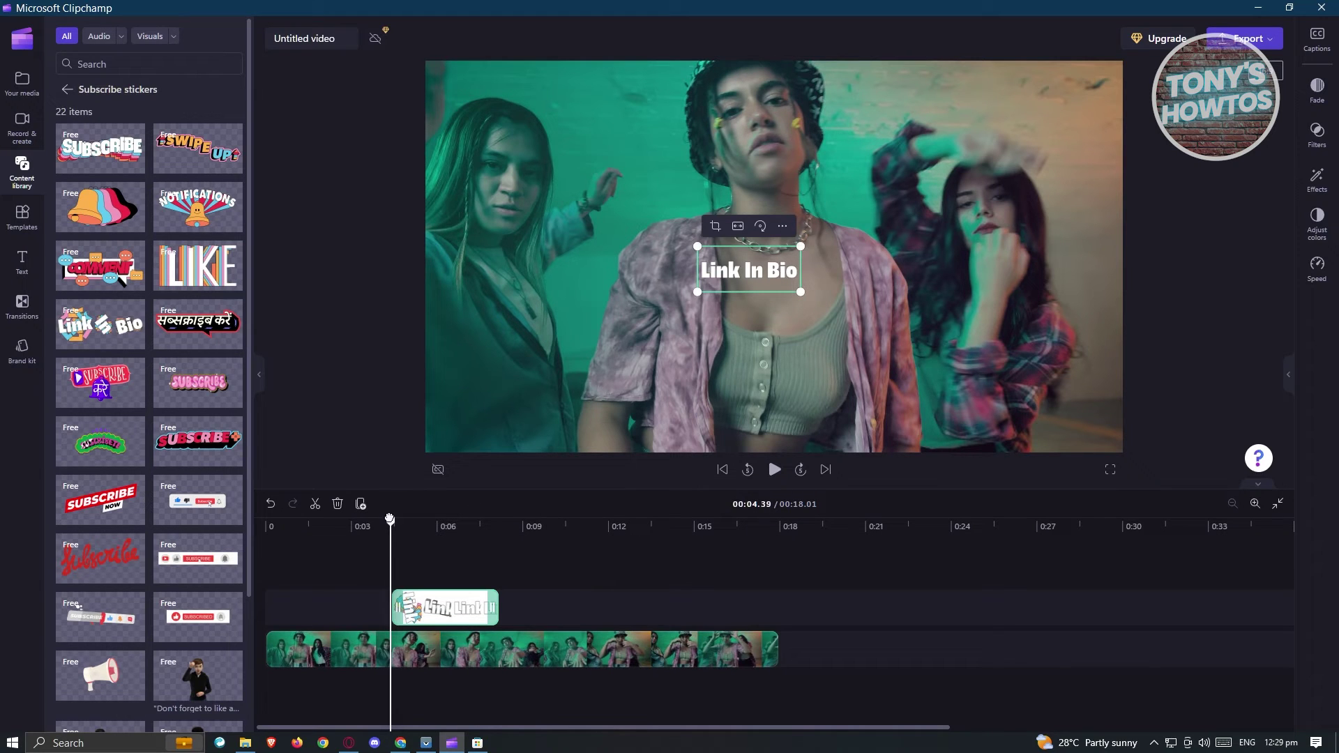
drag(390, 520, 341, 539)
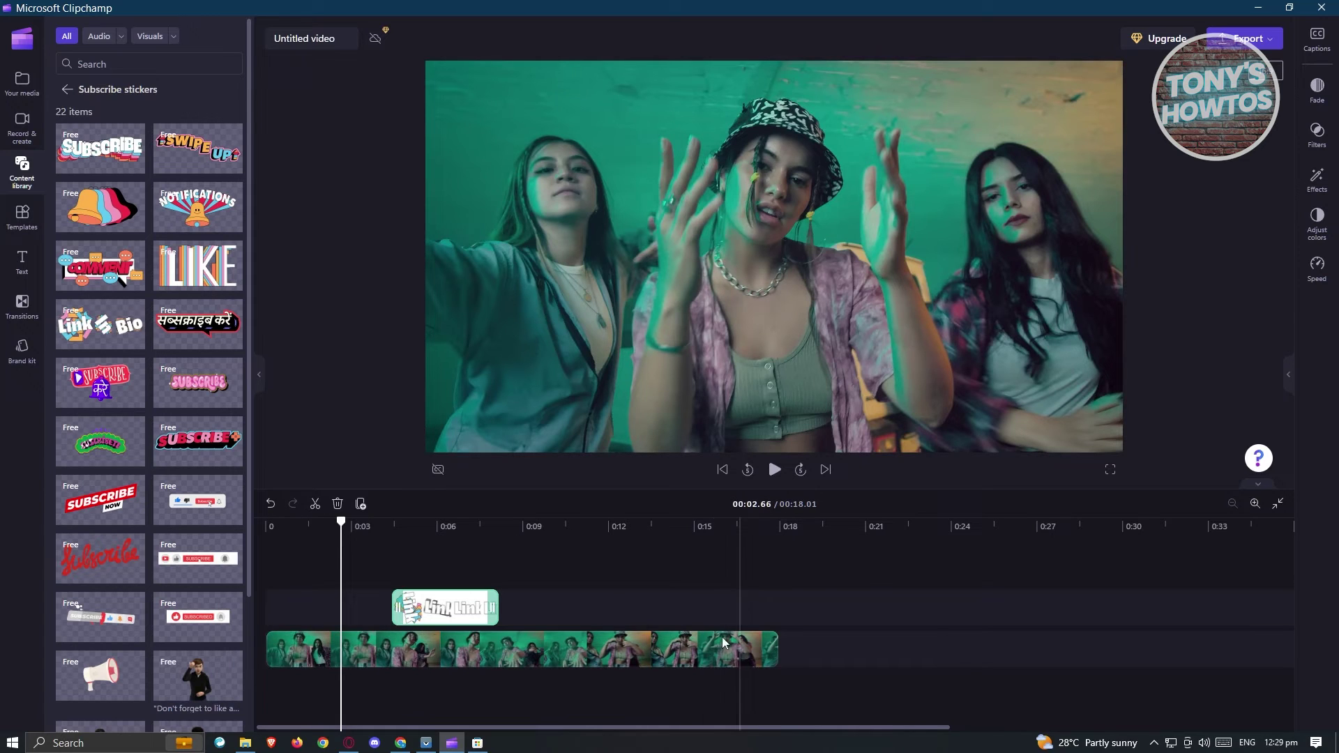
- Start the Link In Bio sticker at about 0:03, raise it slightly, and trim it to end near 0:06
drag(341, 521, 348, 522)
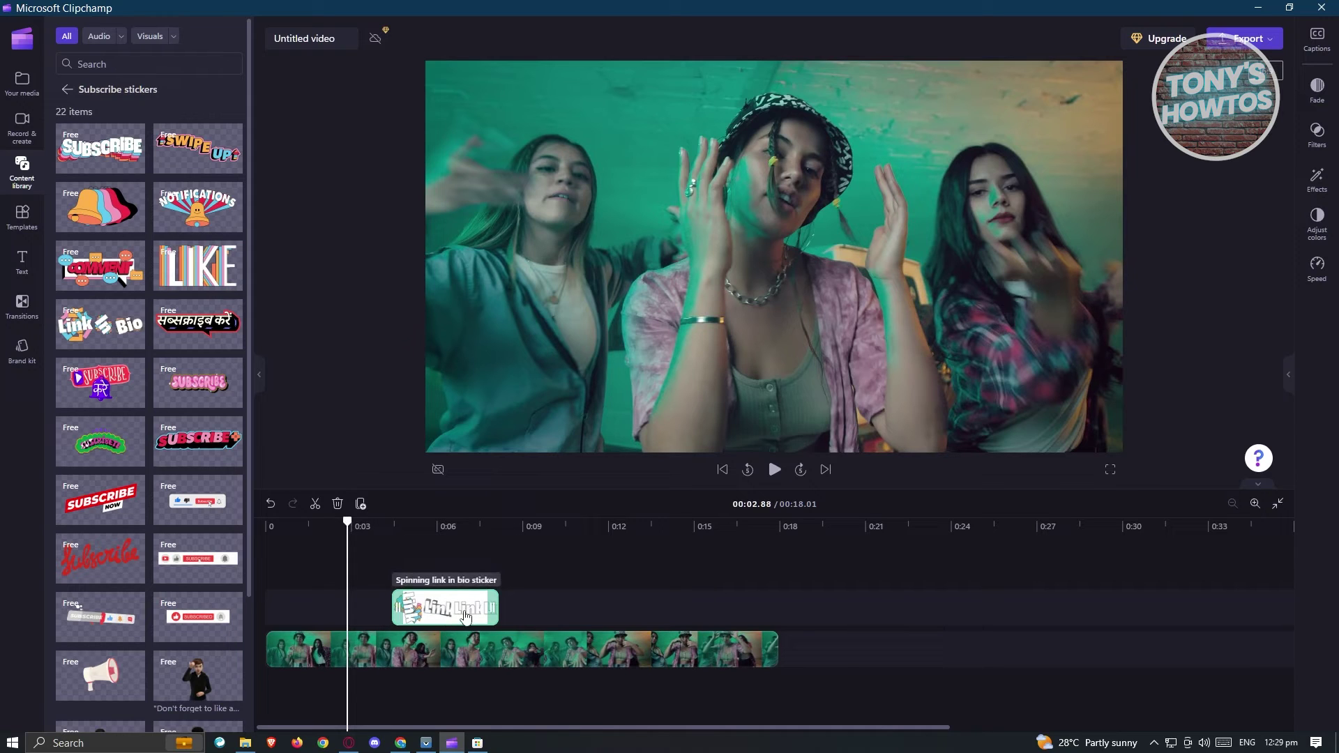
drag(464, 619, 421, 618)
drag(758, 269, 795, 216)
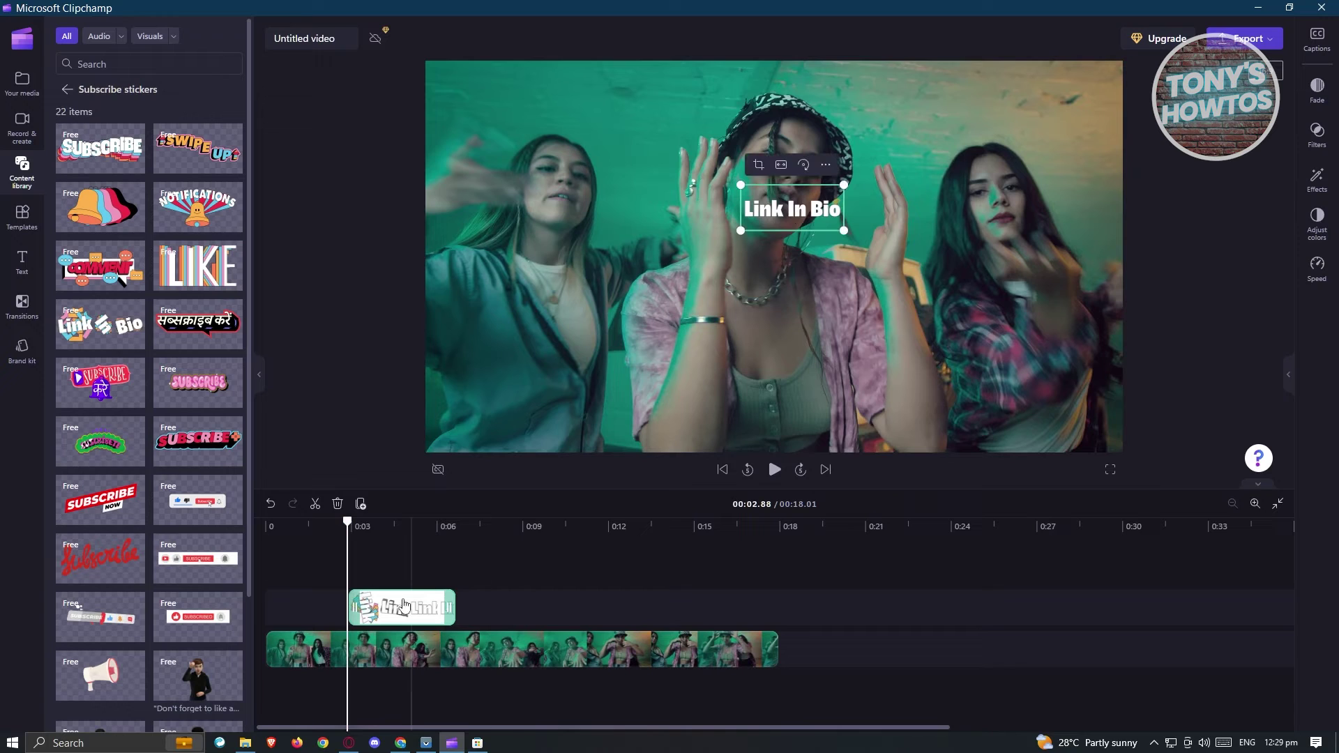
mouse_move(367, 611)
mouse_down()
mouse_move(407, 611)
mouse_move(363, 609)
mouse_move(374, 606)
mouse_up()
drag(454, 611, 647, 609)
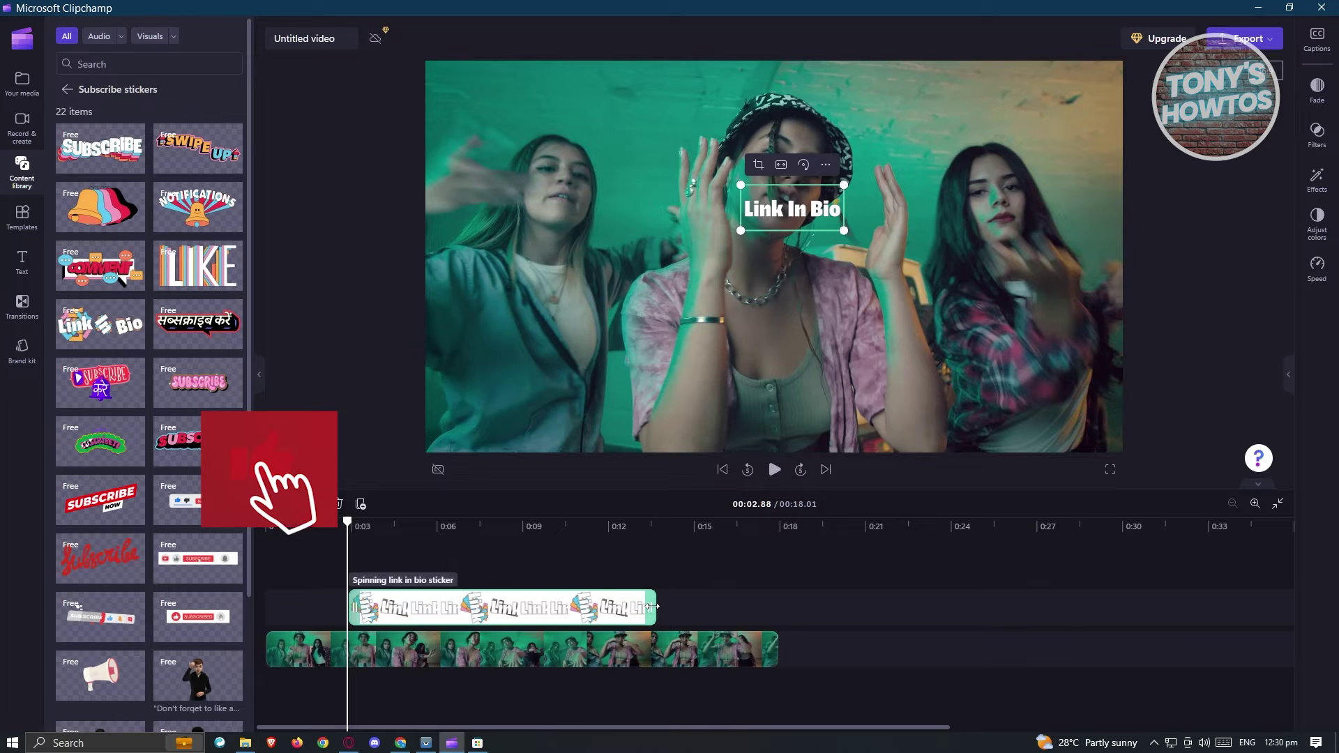
drag(652, 606, 441, 605)
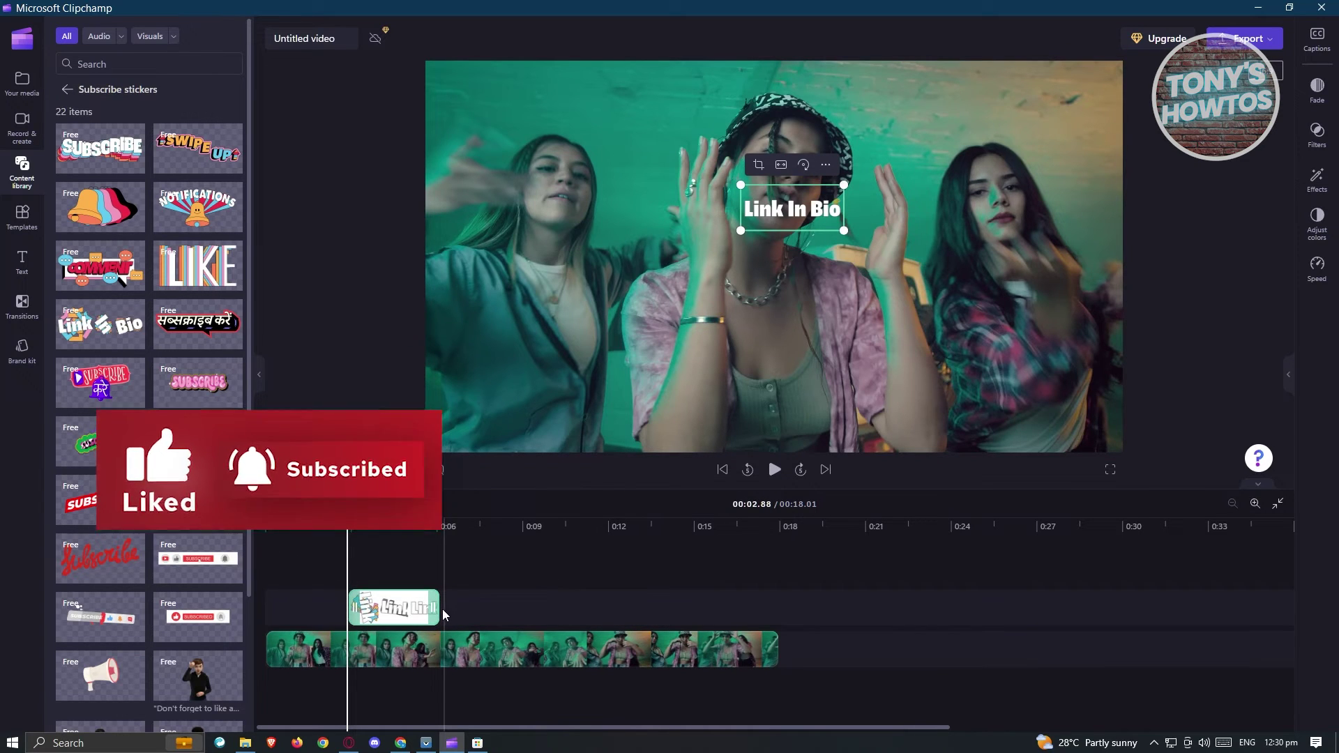
drag(435, 611, 561, 603)
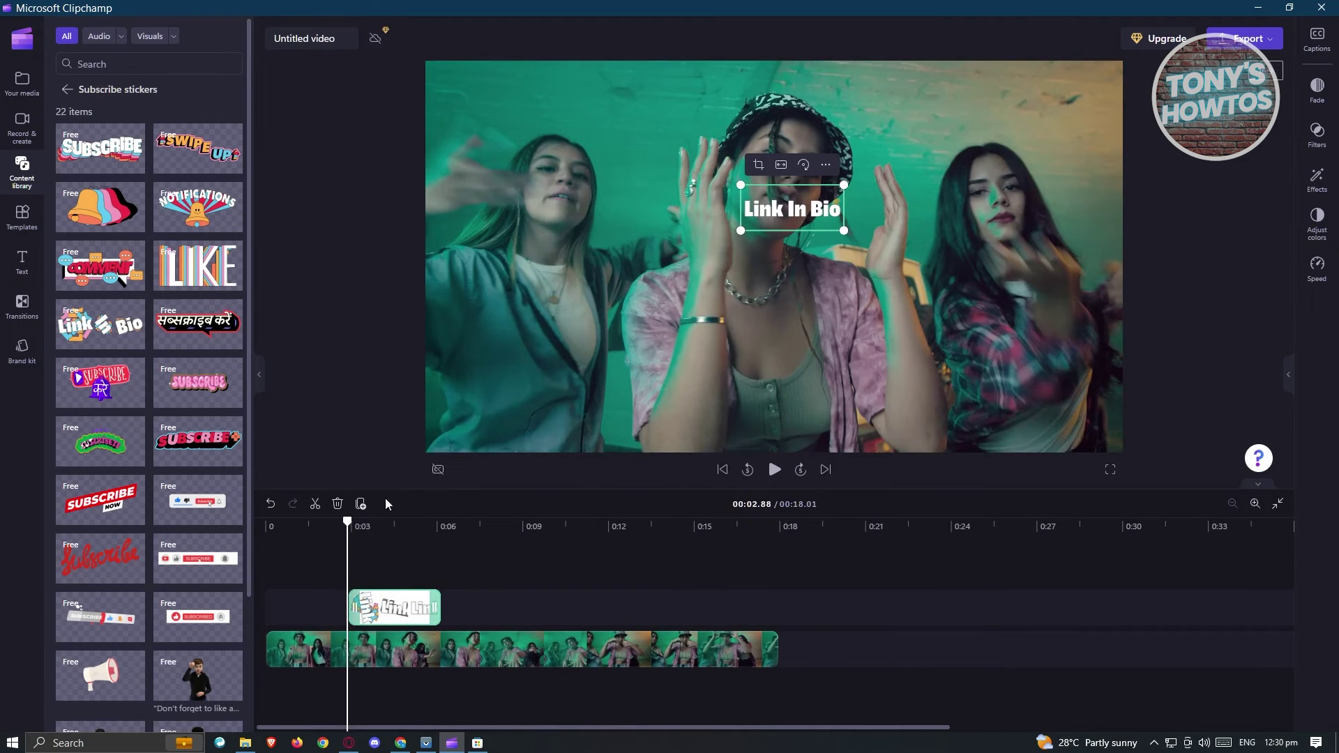
drag(347, 523, 566, 527)
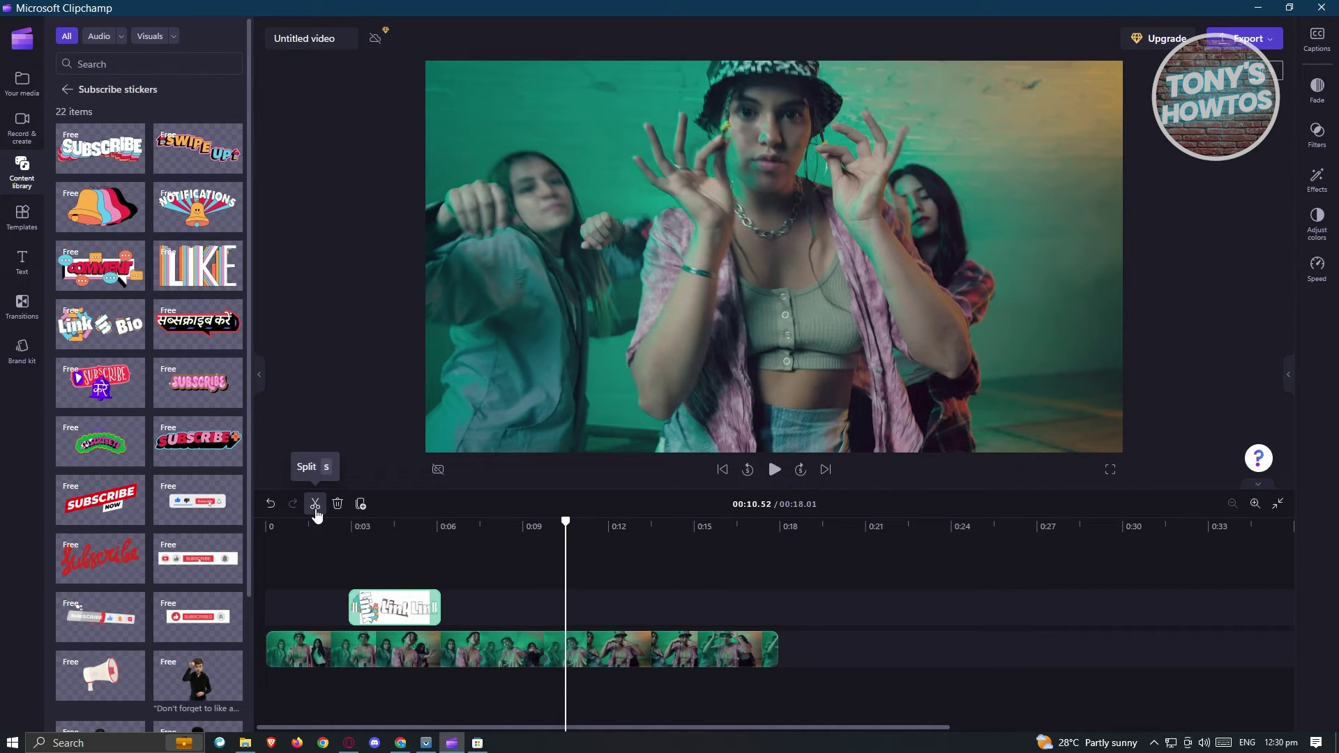
- Split the hip-hop clip into two at 0:10.52
click(627, 661)
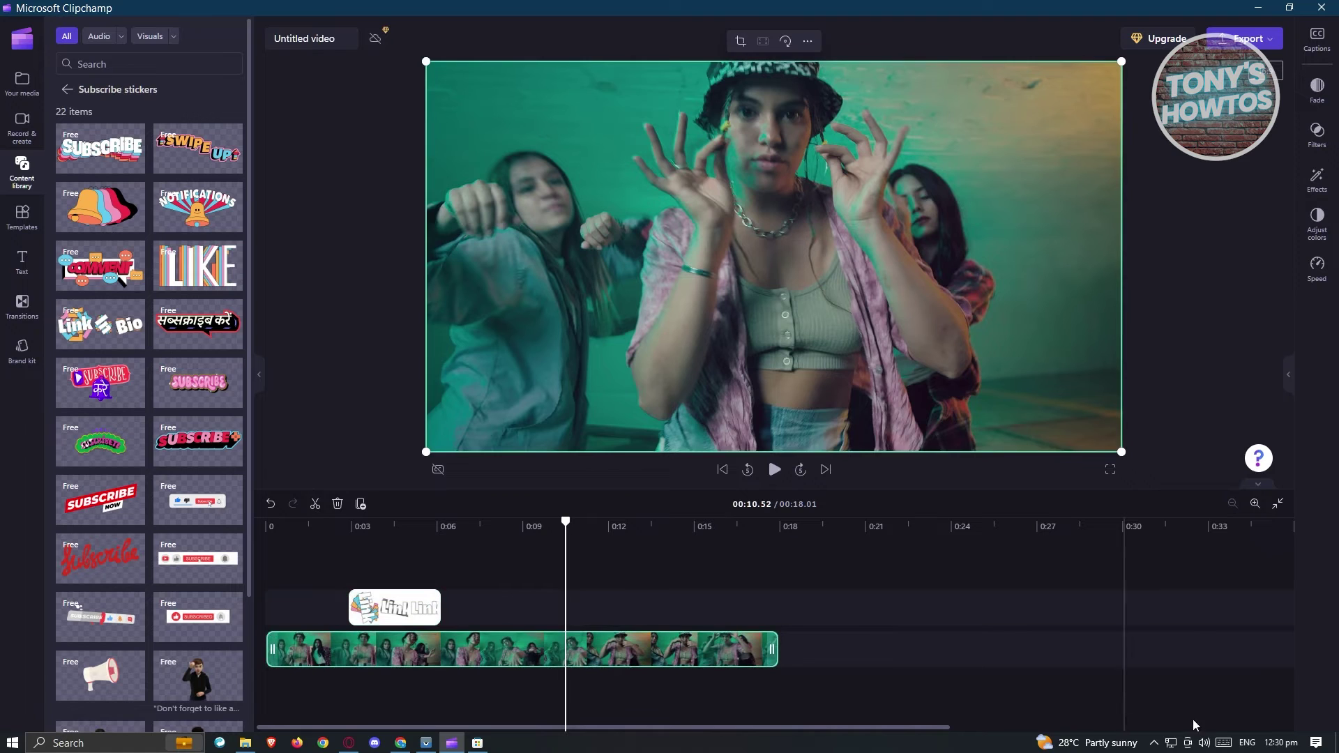
click(313, 504)
drag(565, 523, 633, 531)
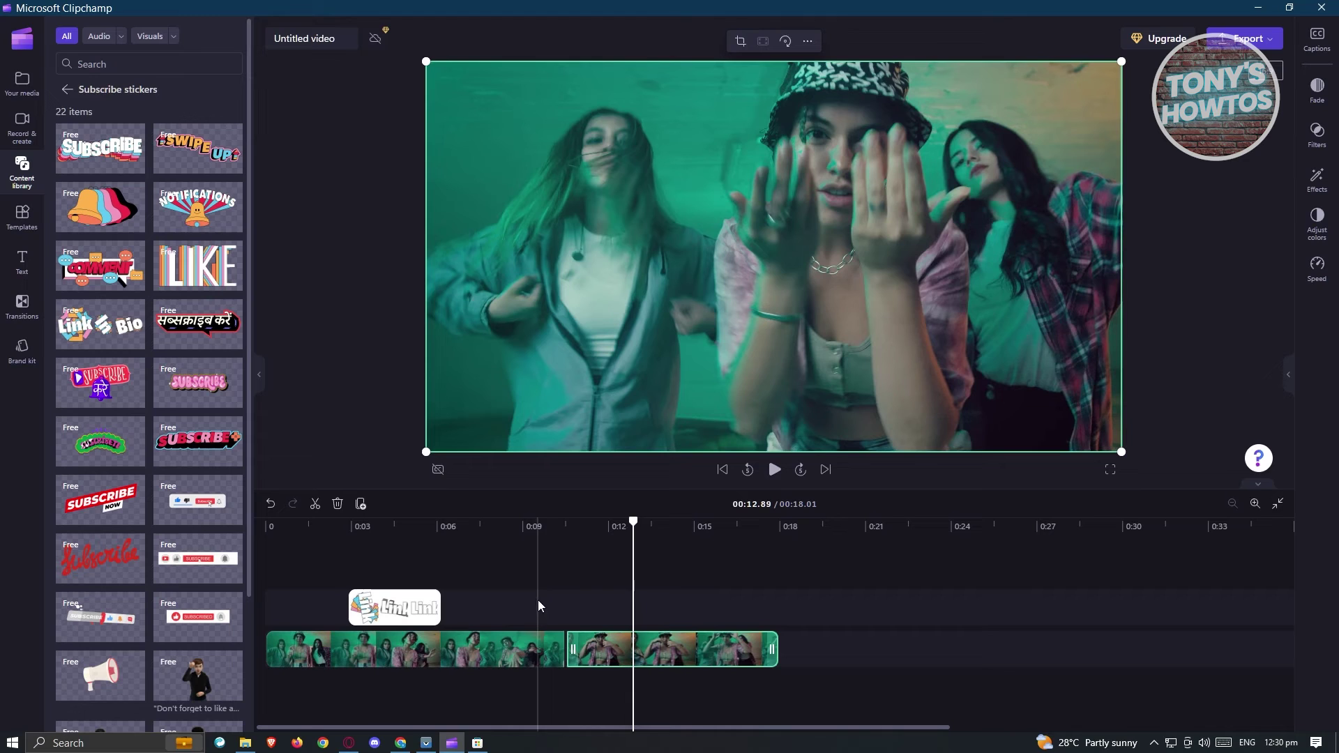
- Drag the Circular text title onto the timeline so it starts at 0:00
click(31, 276)
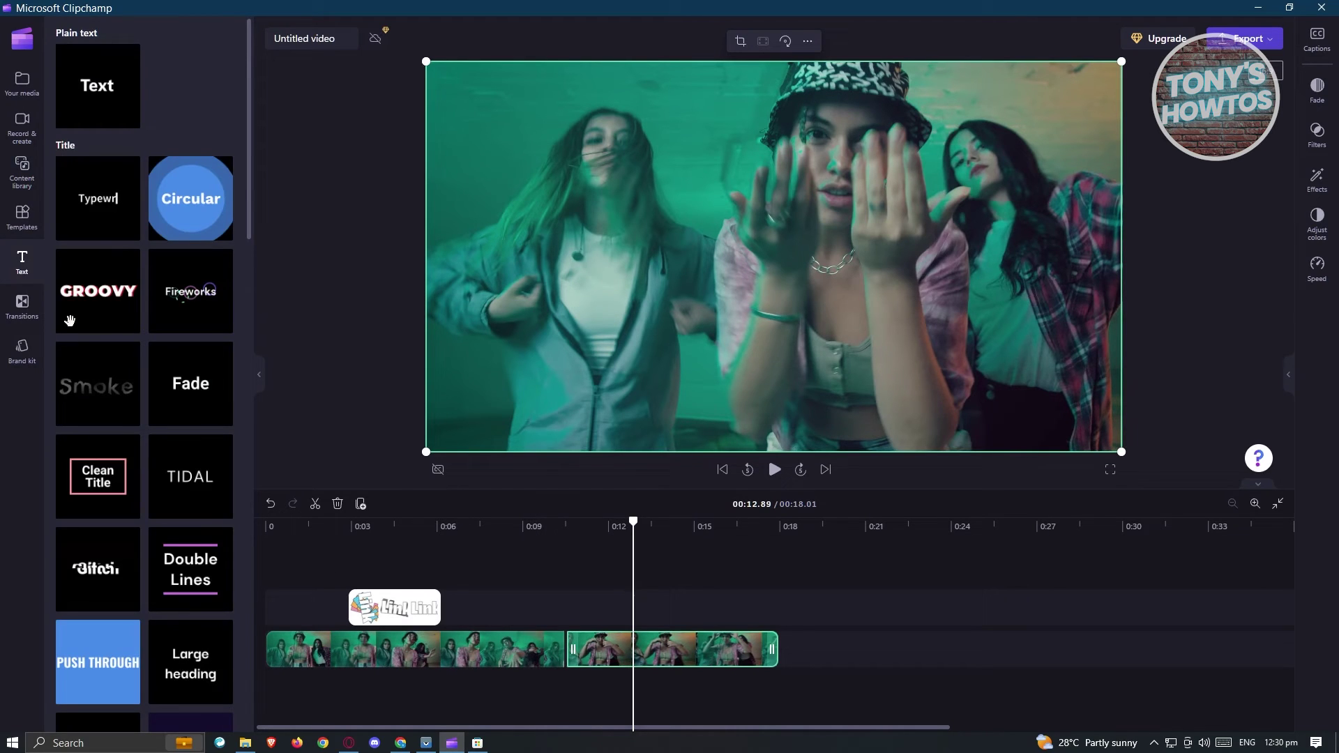
mouse_move(94, 98)
mouse_move(156, 472)
scroll(146, 533, down, 5)
scroll(148, 534, up, 5)
mouse_move(179, 220)
drag(180, 220, 295, 567)
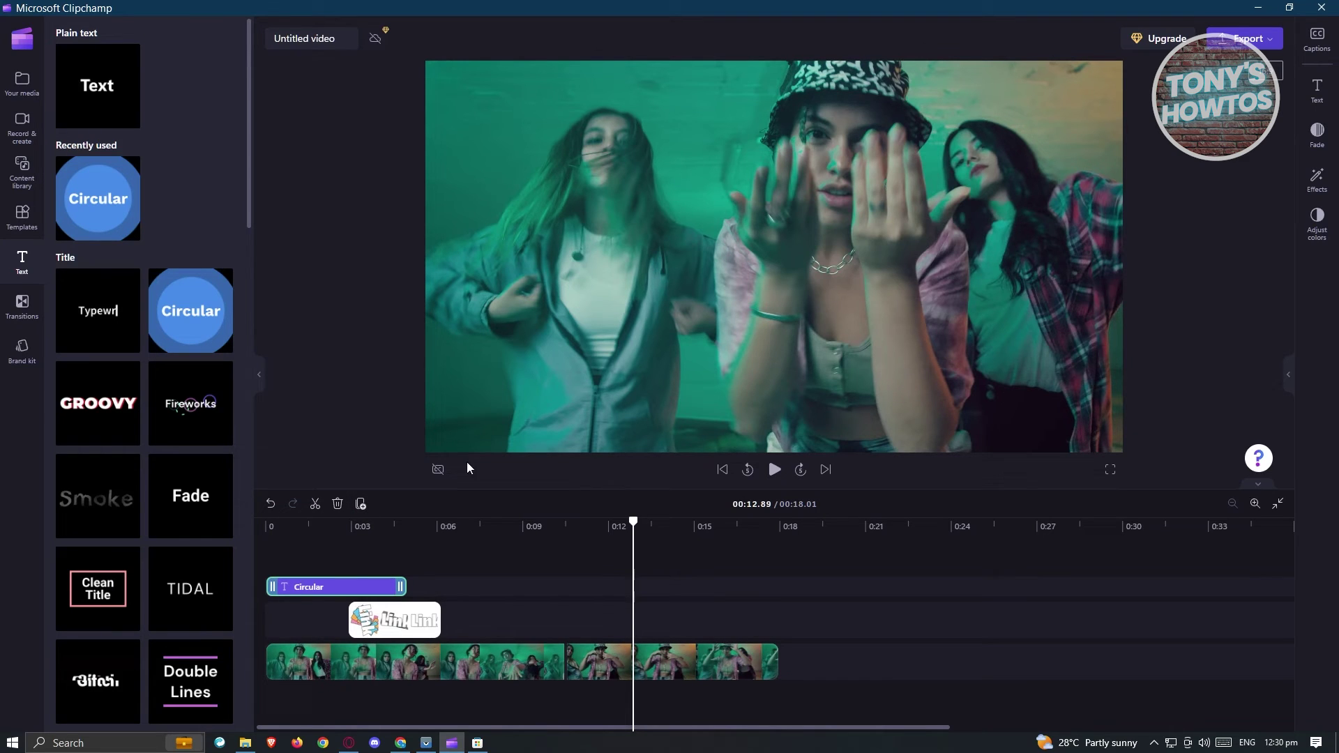
drag(307, 544, 338, 522)
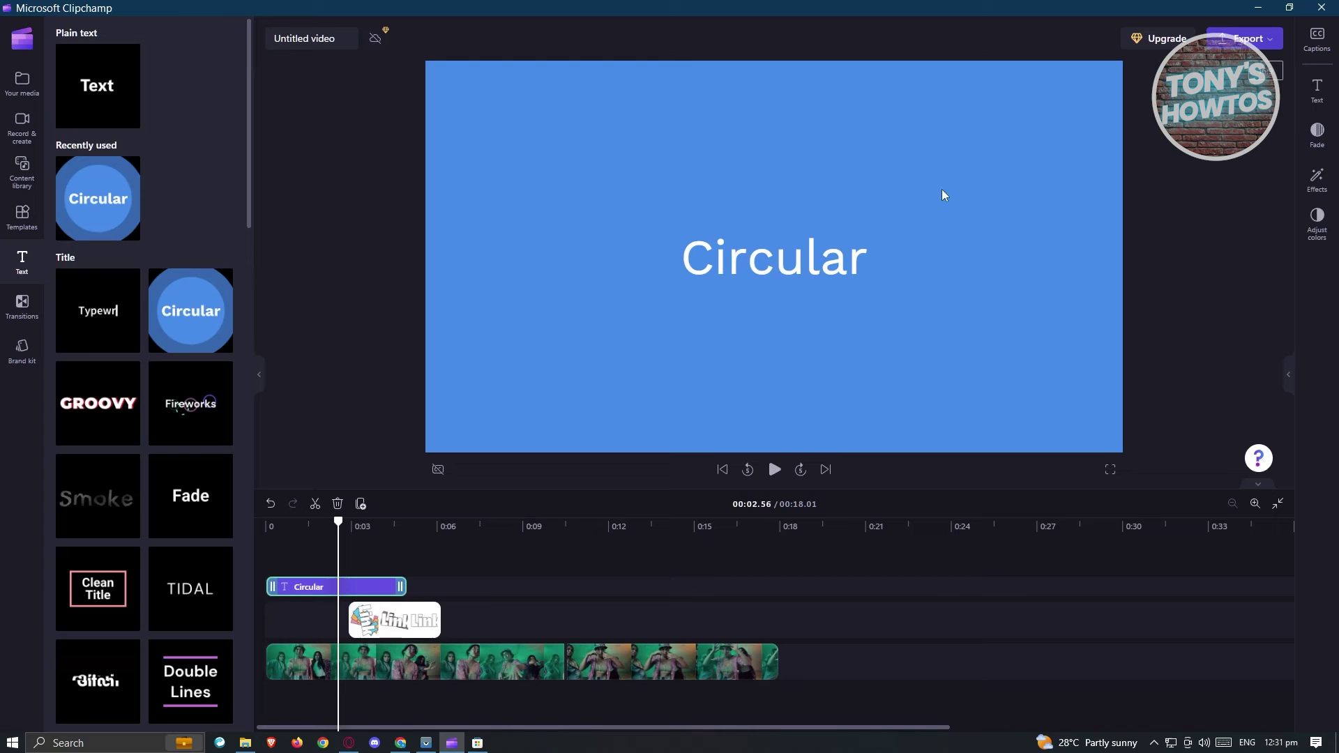
click(1327, 94)
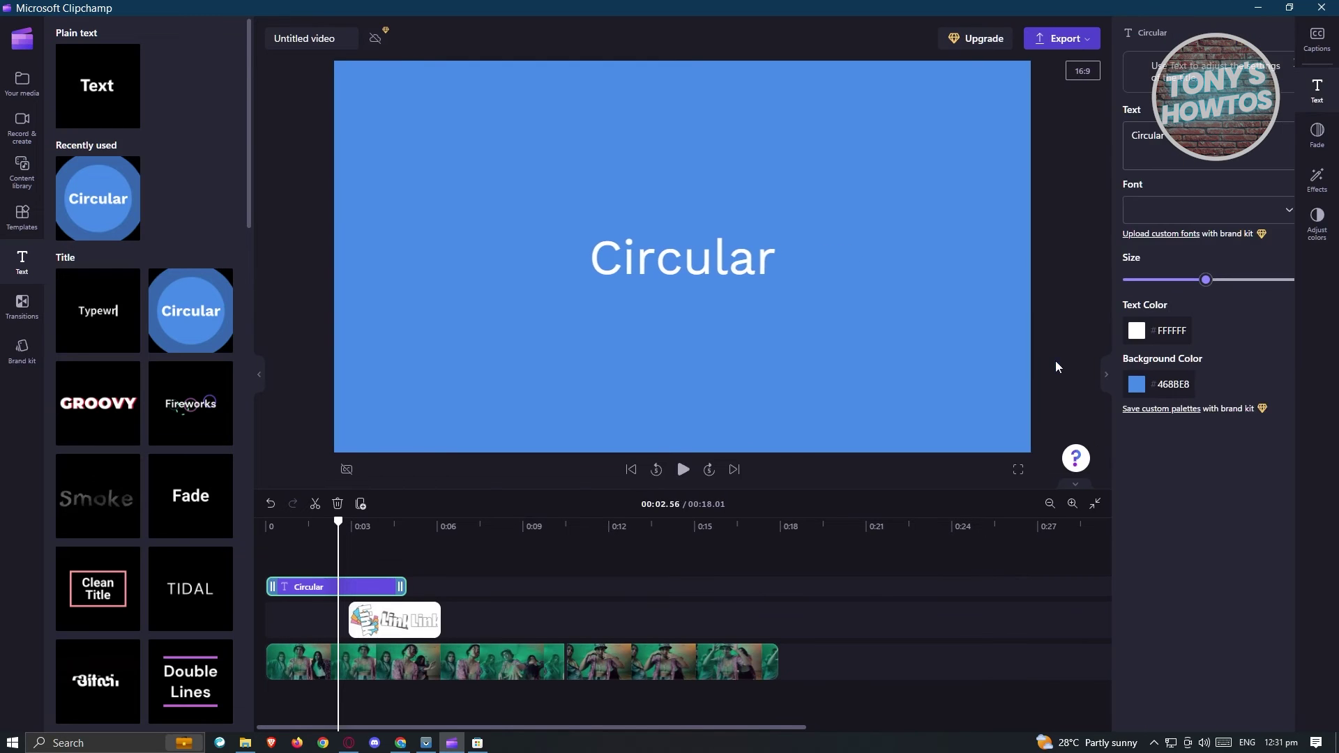
- Replace the title wording 'Circular' with 'THIS IS A TEXT'
click(1167, 140)
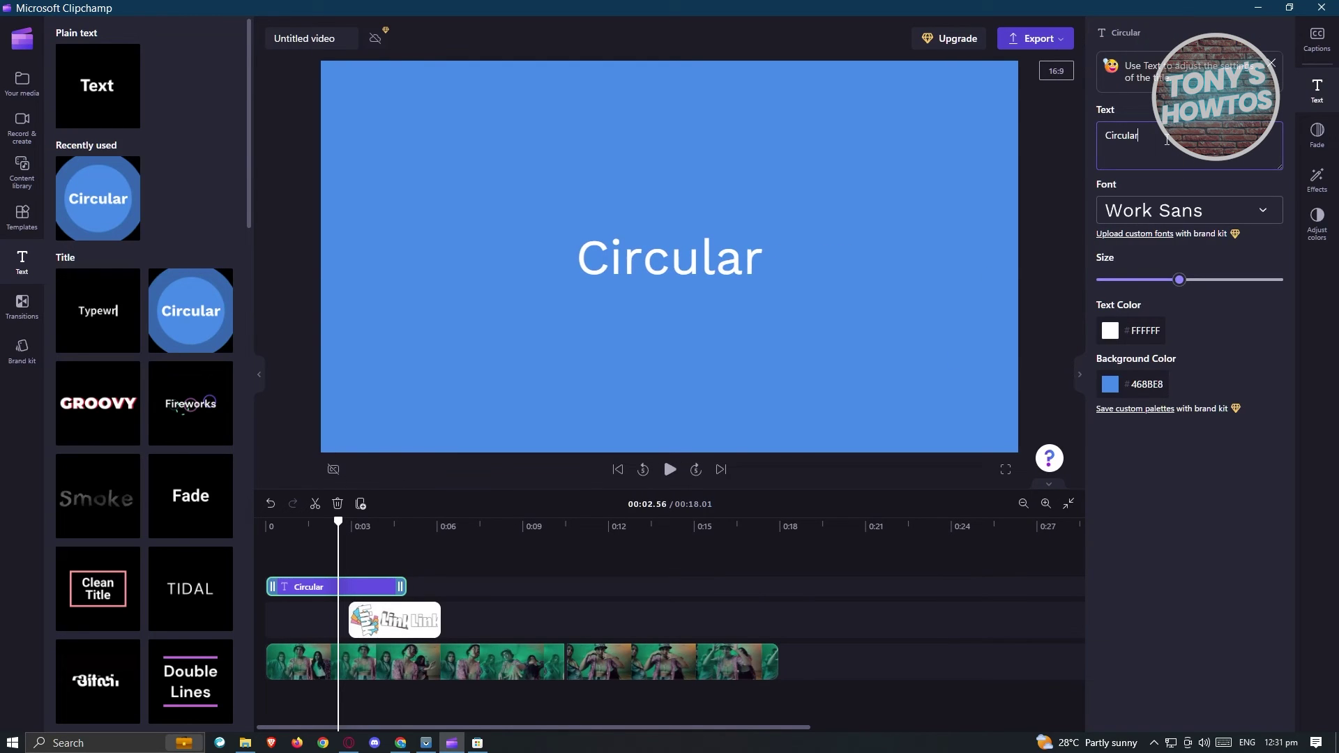
drag(1184, 142, 1040, 144)
text(THIS )
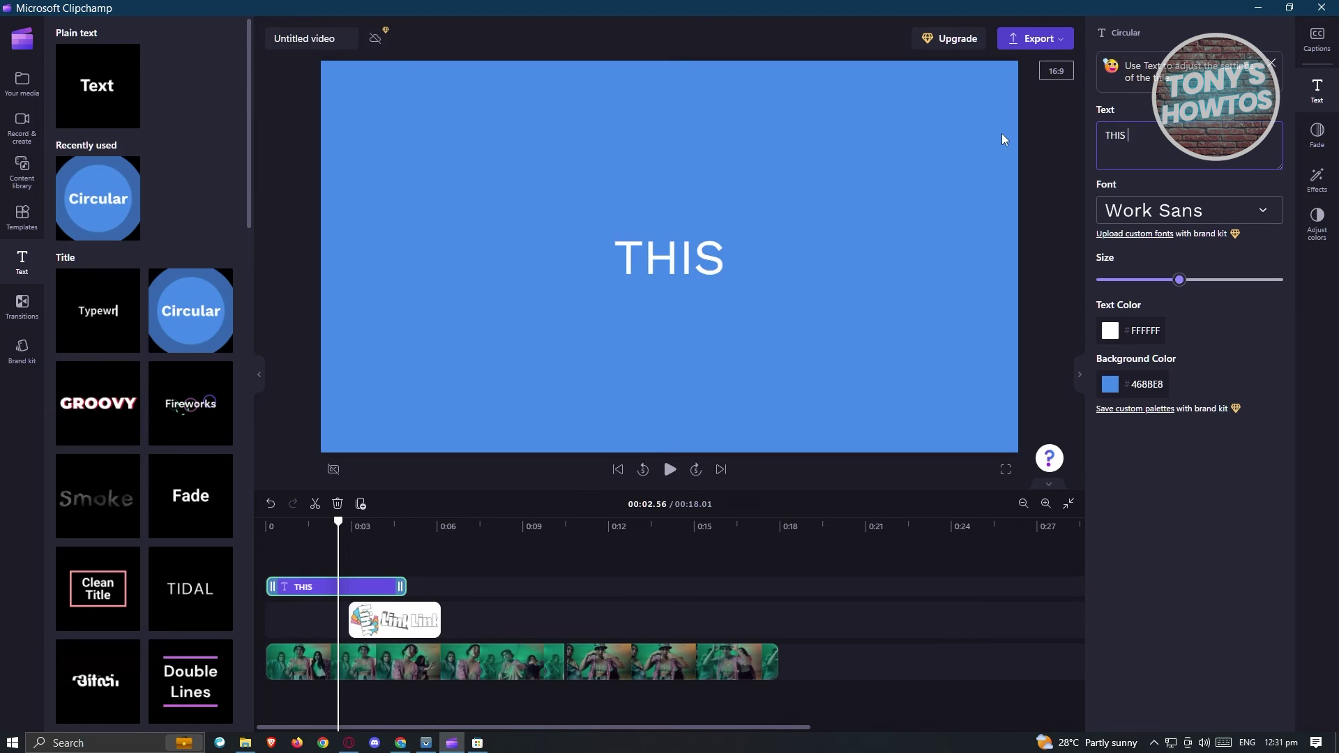
text(IS A TEXT)
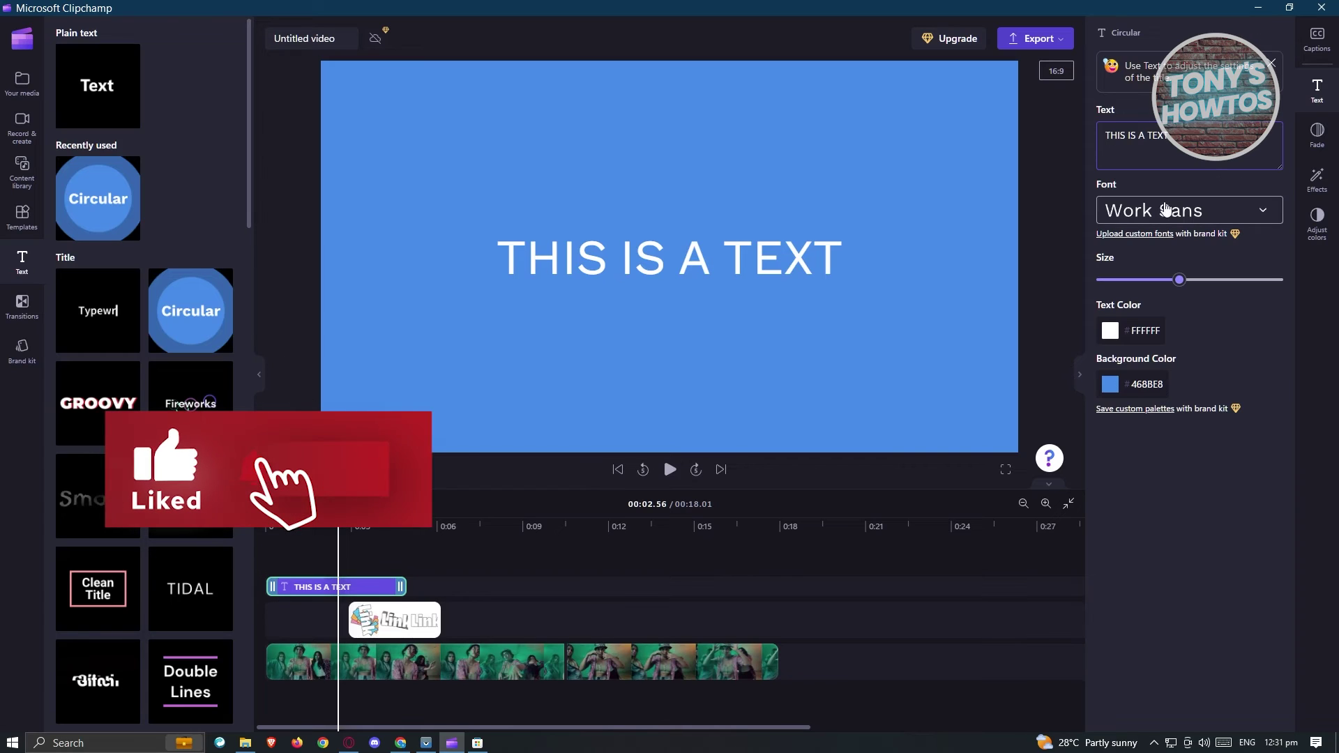
- Set the title background colour to green (52DE97) and collapse the properties panel
click(1133, 384)
click(1181, 559)
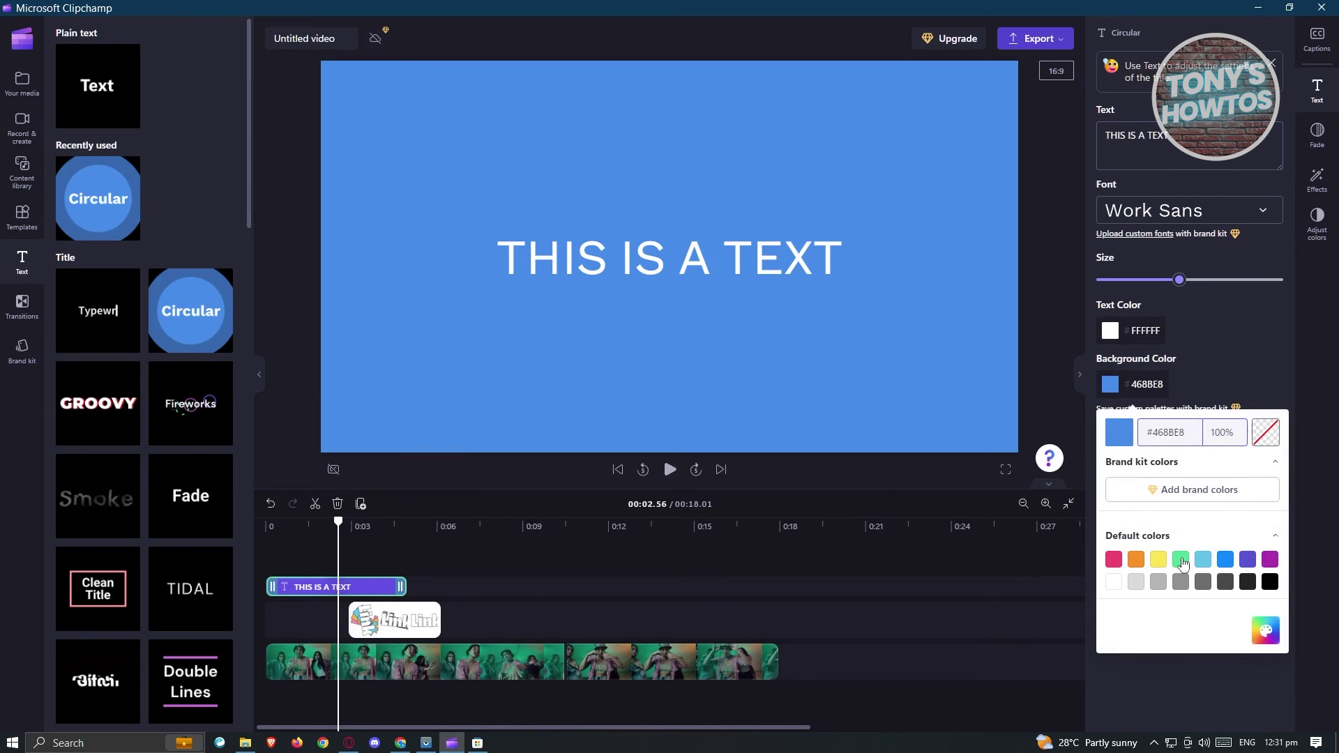
click(1219, 343)
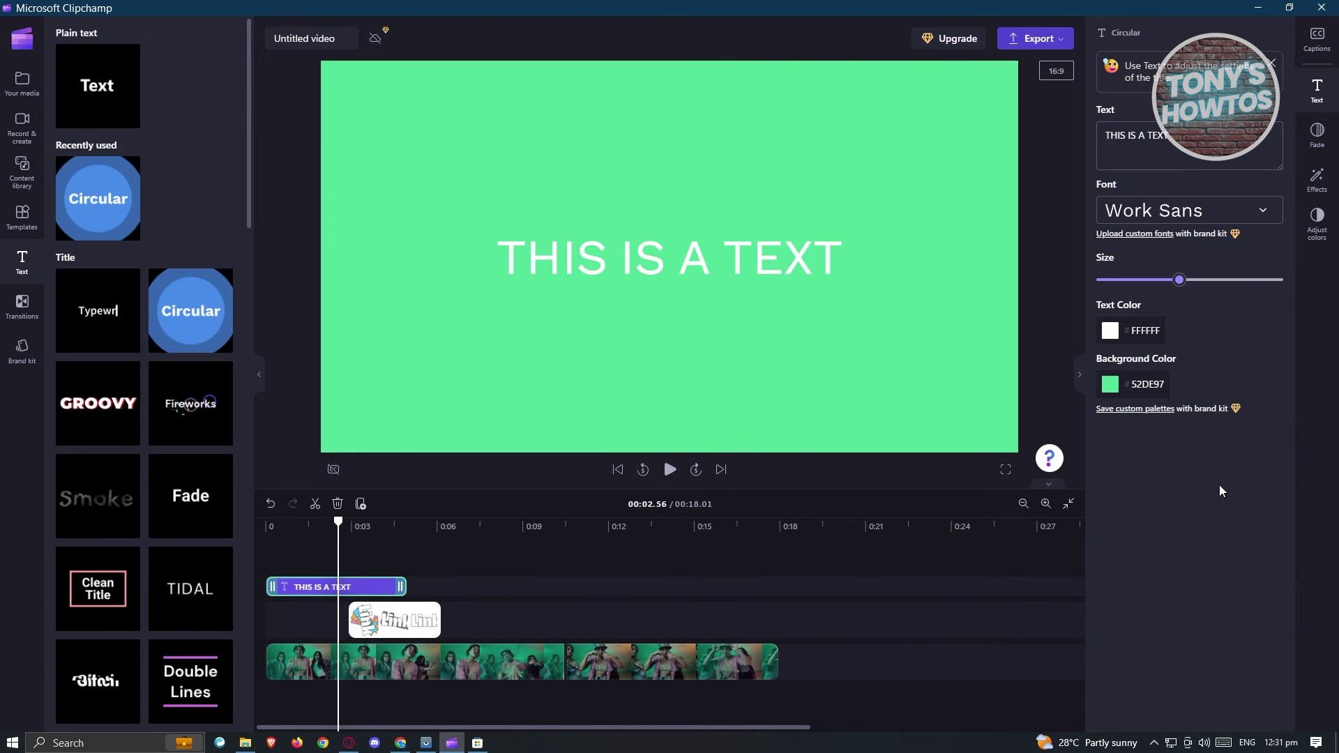
click(1082, 377)
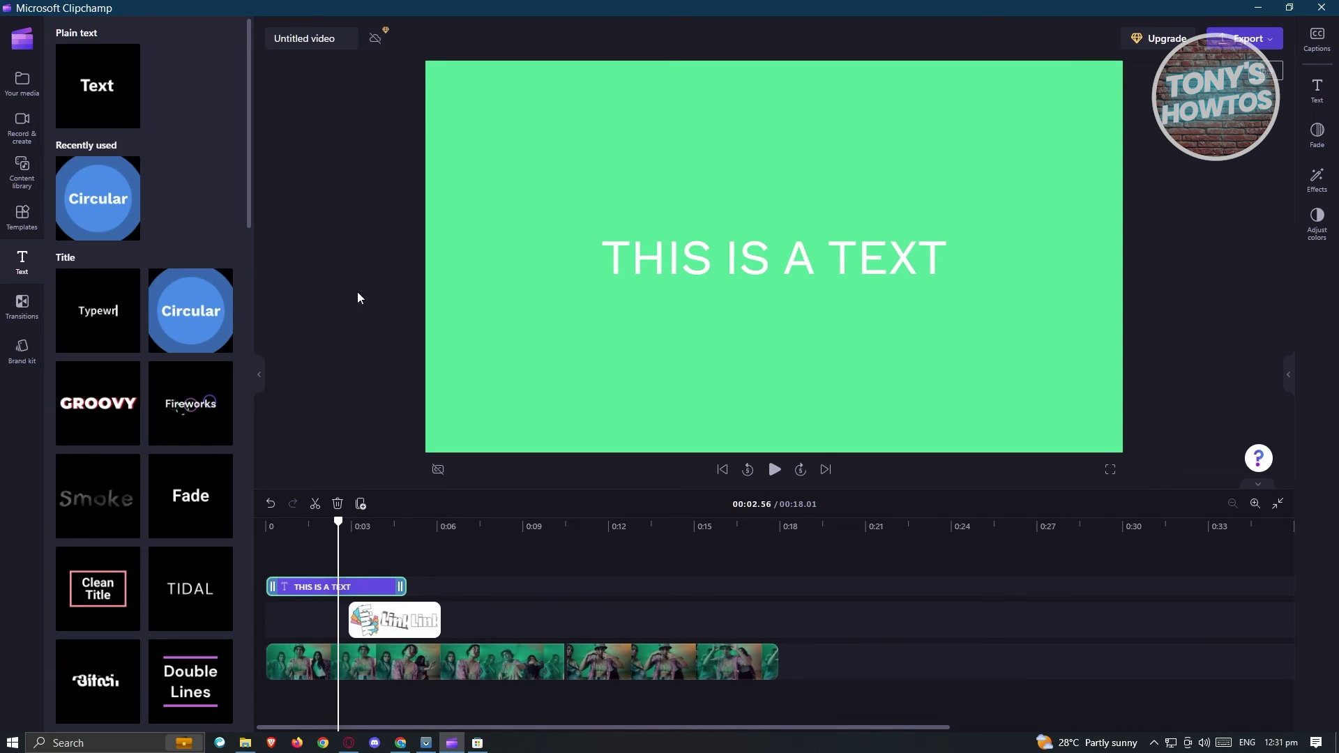
- Select the first dancers clip and move the playhead to 00:07.44
click(450, 659)
click(765, 660)
click(639, 698)
click(345, 374)
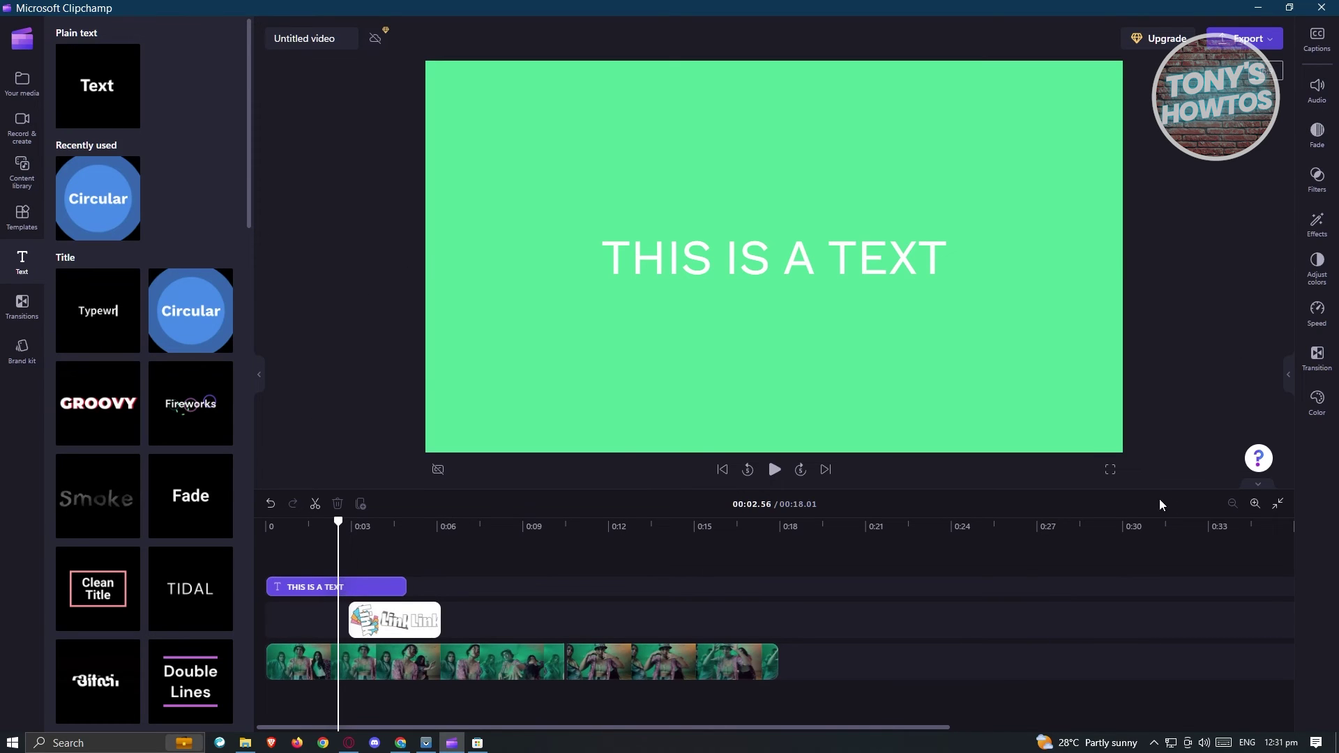
click(1316, 223)
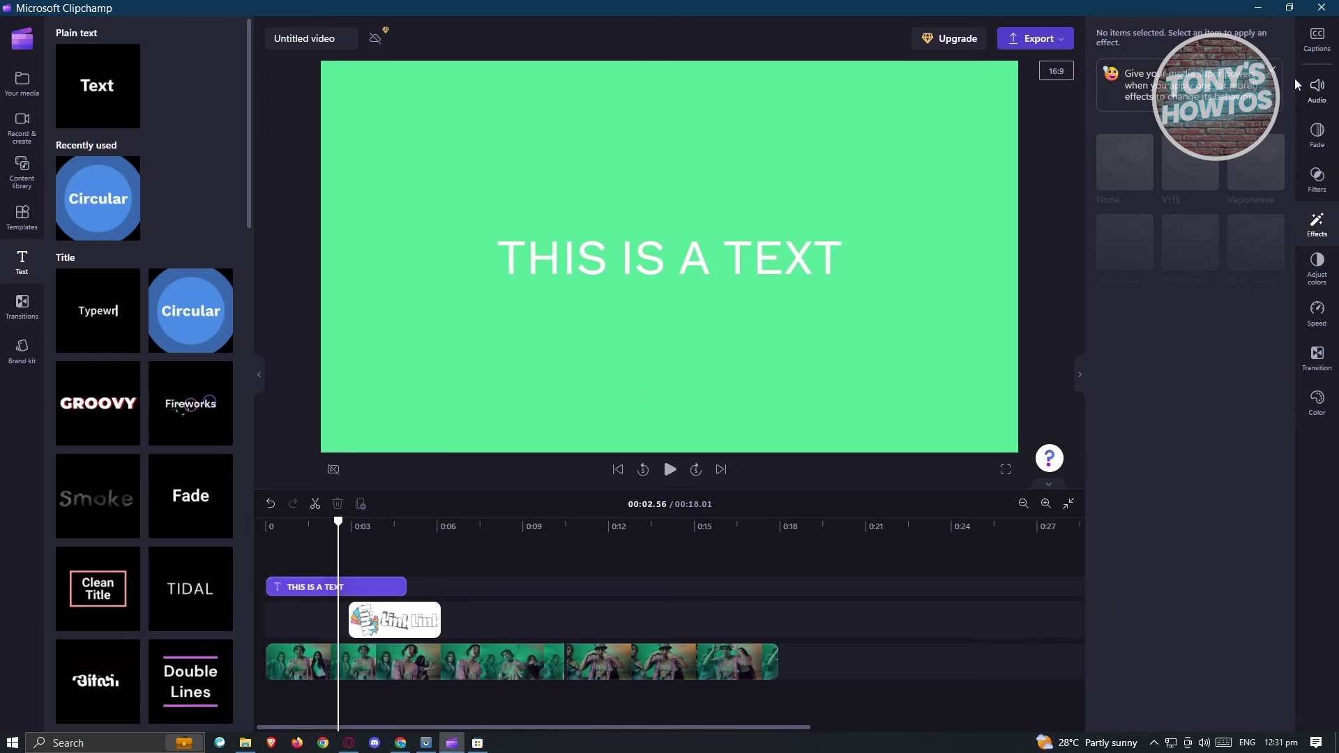
click(1079, 374)
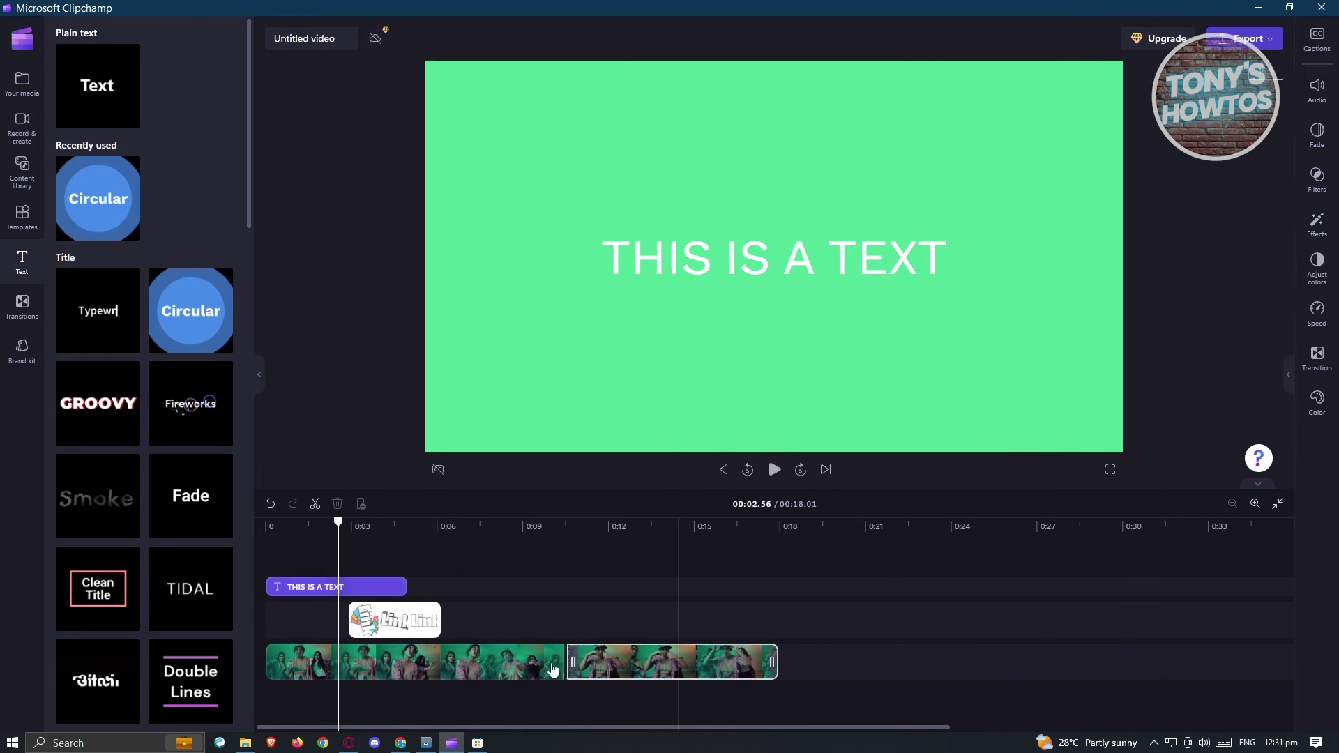
click(491, 670)
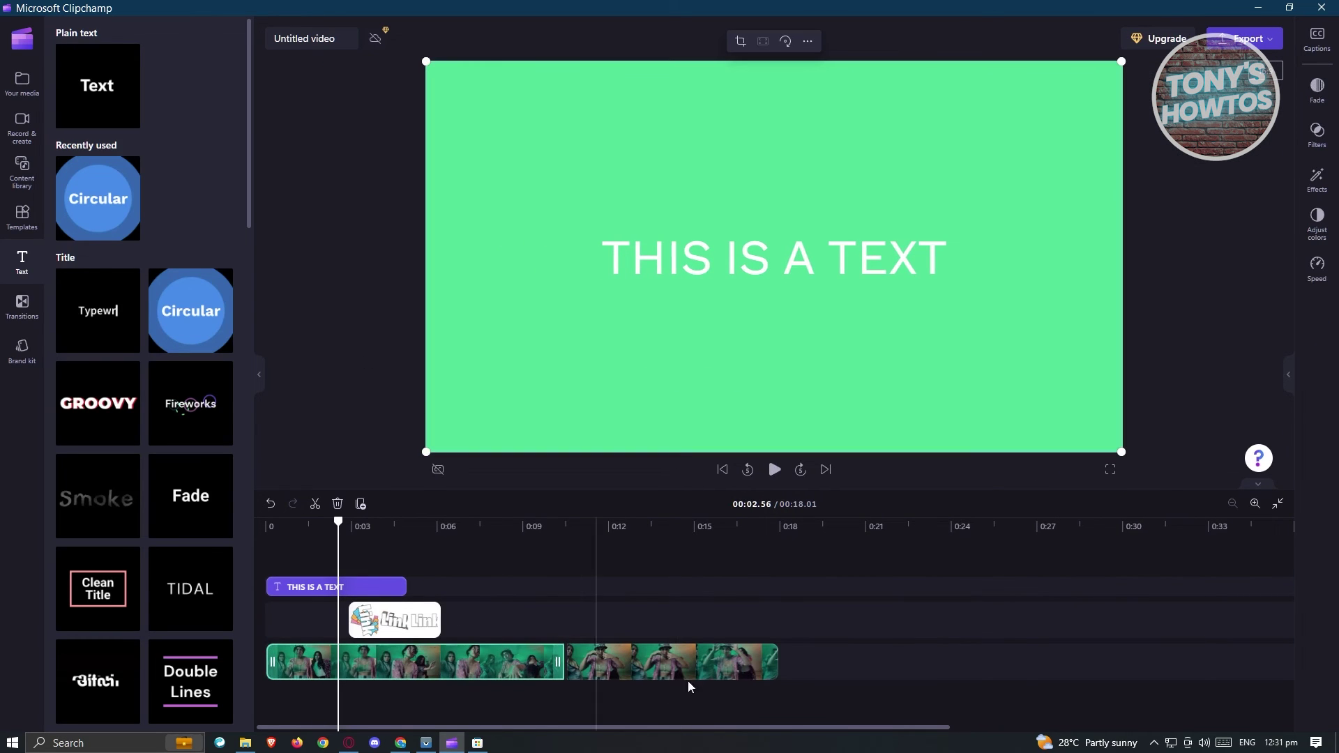
click(473, 552)
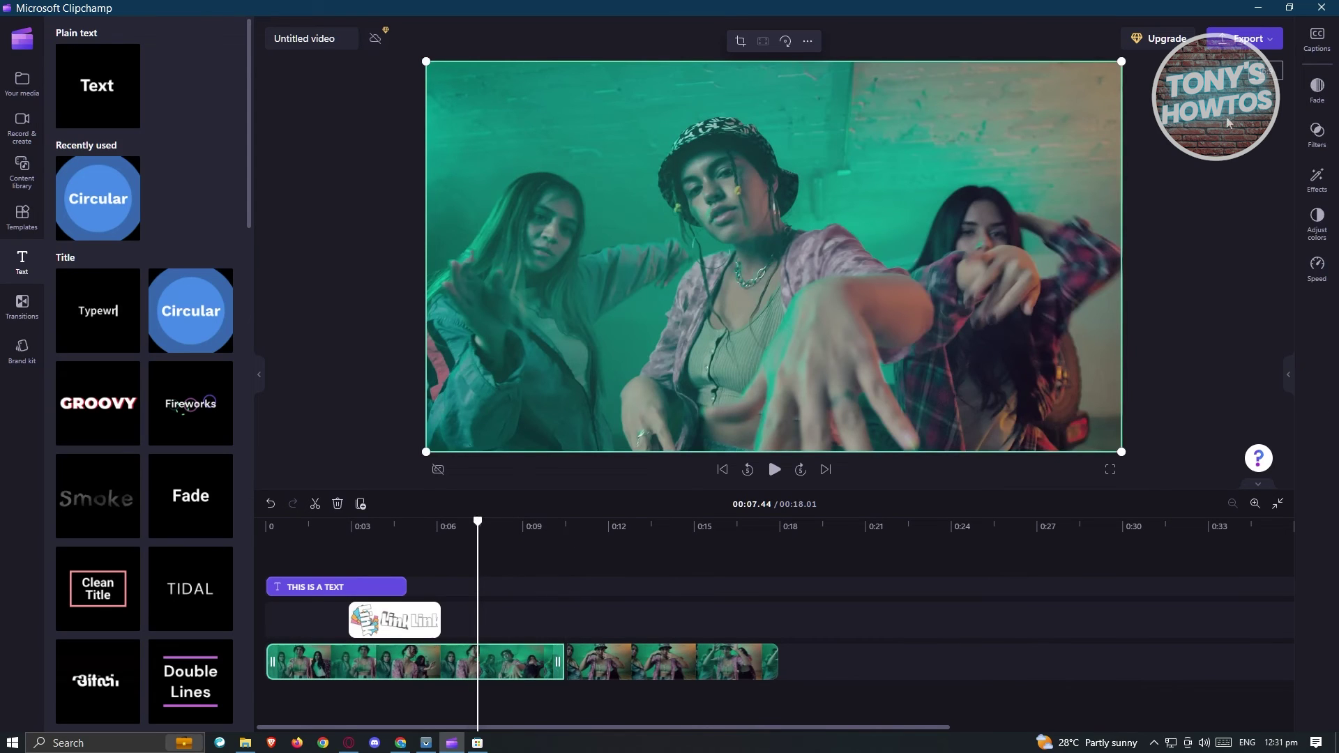
click(1327, 143)
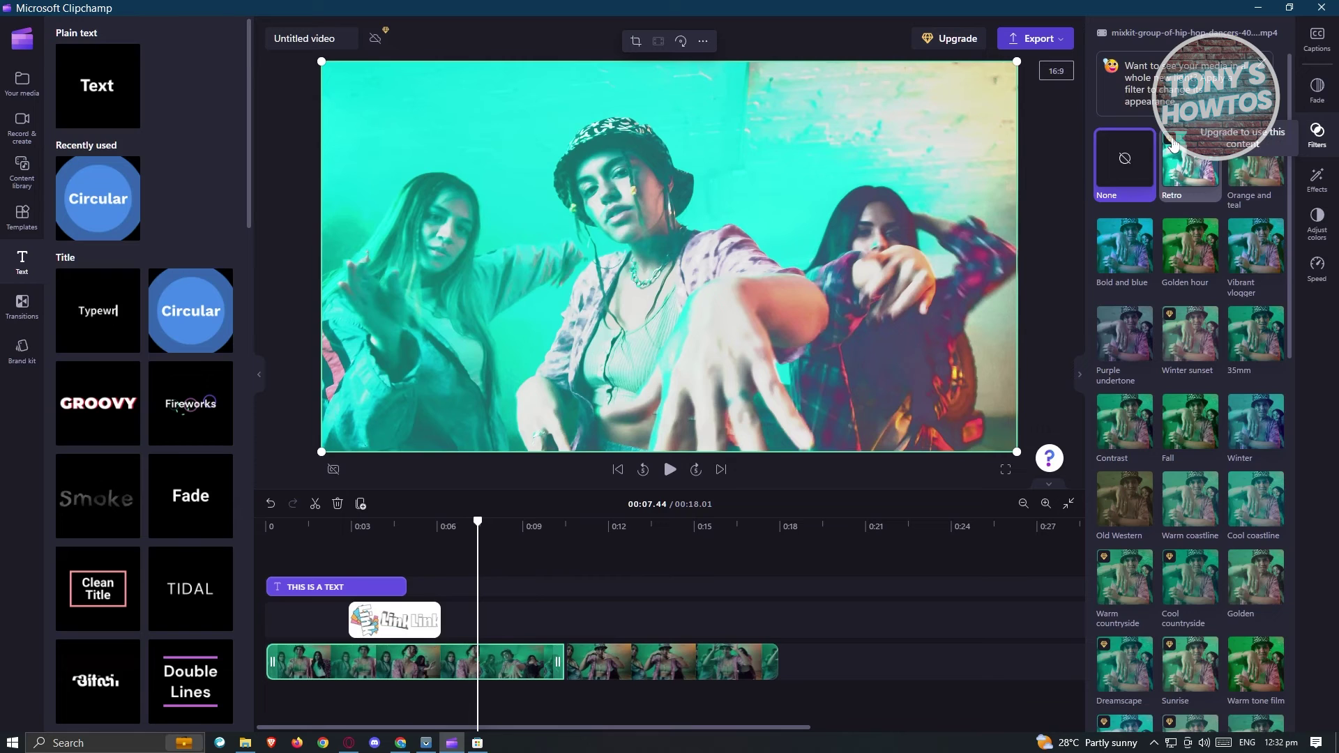
- Apply the Bold and blue filter to the dancers clip at about 35% intensity
click(1121, 256)
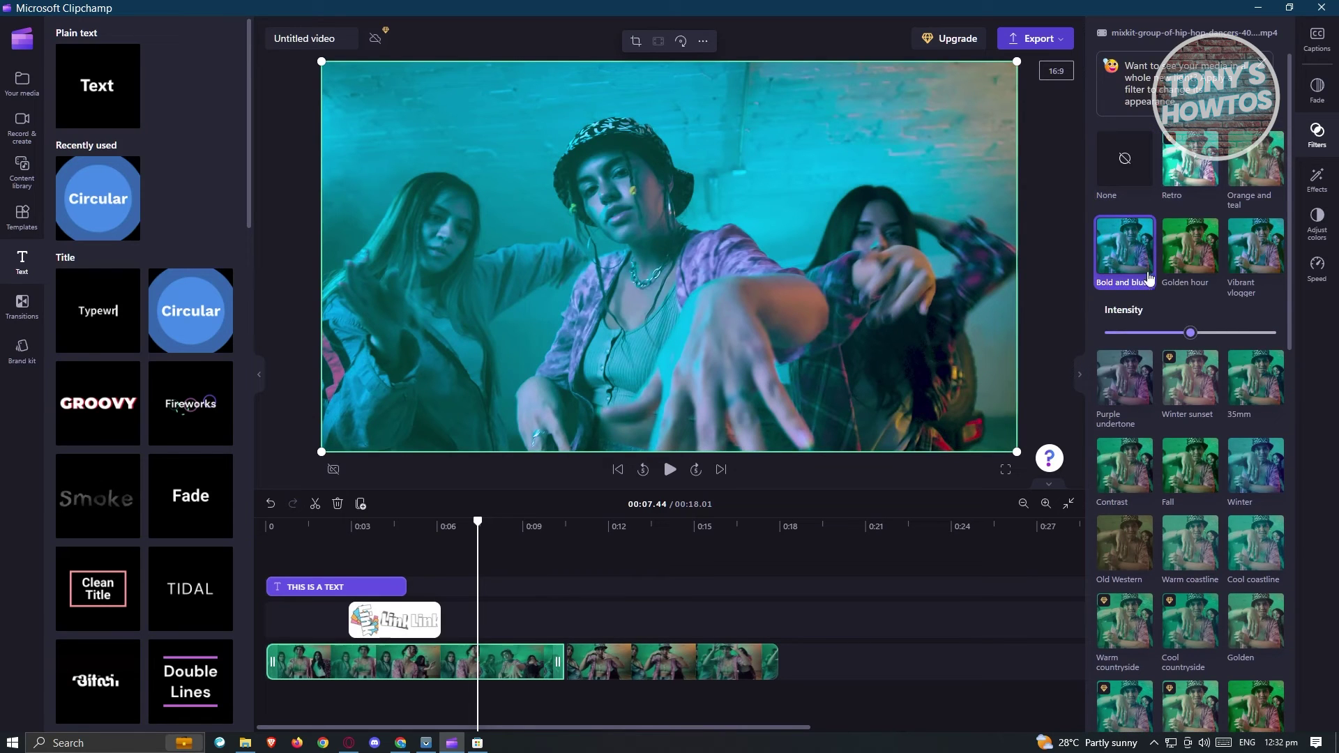
drag(1221, 336, 1167, 339)
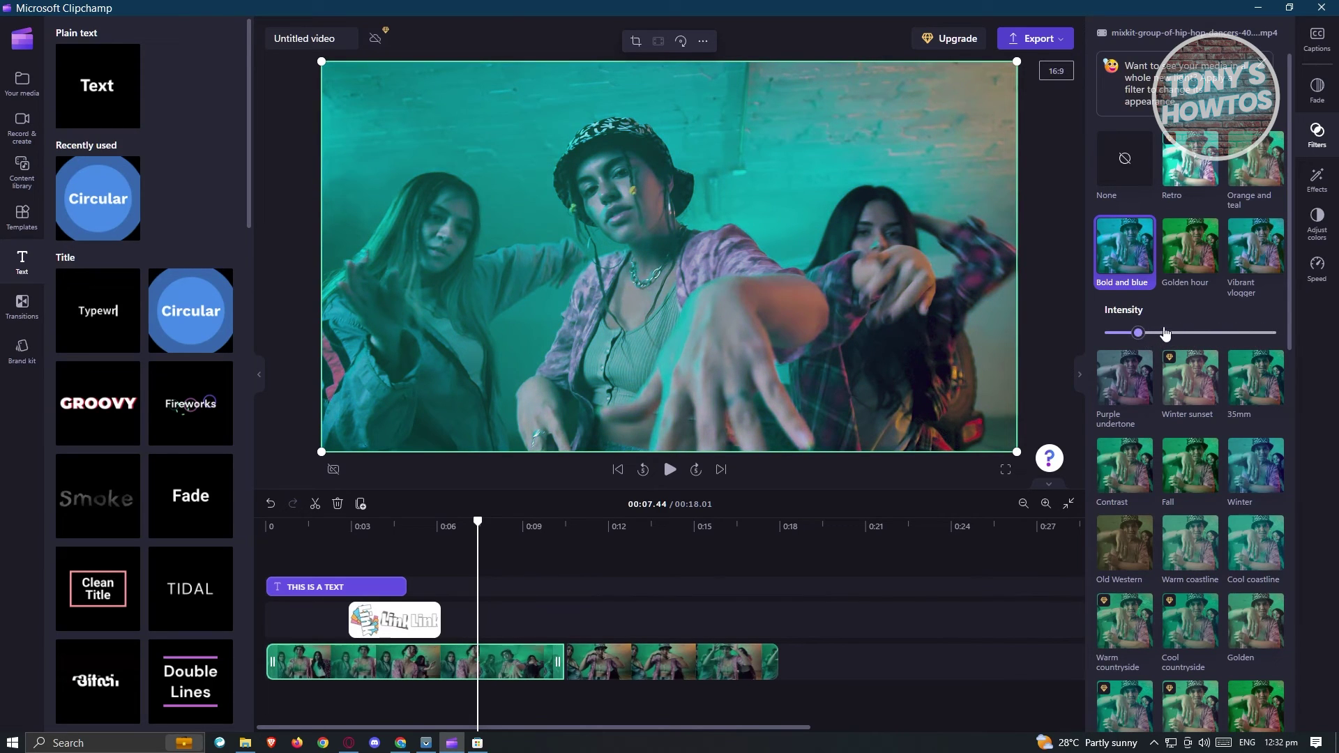
click(1316, 179)
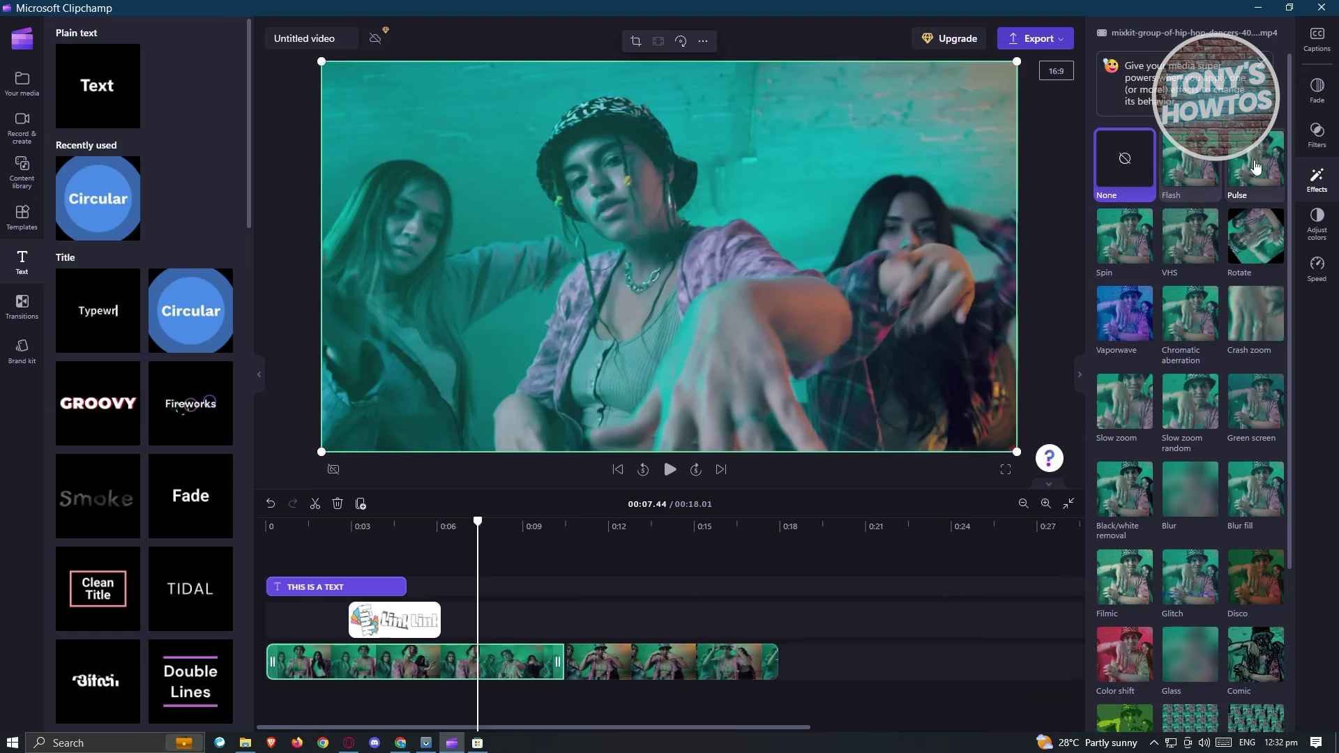
- Add the VHS effect to the first hip-hop clip
click(1189, 236)
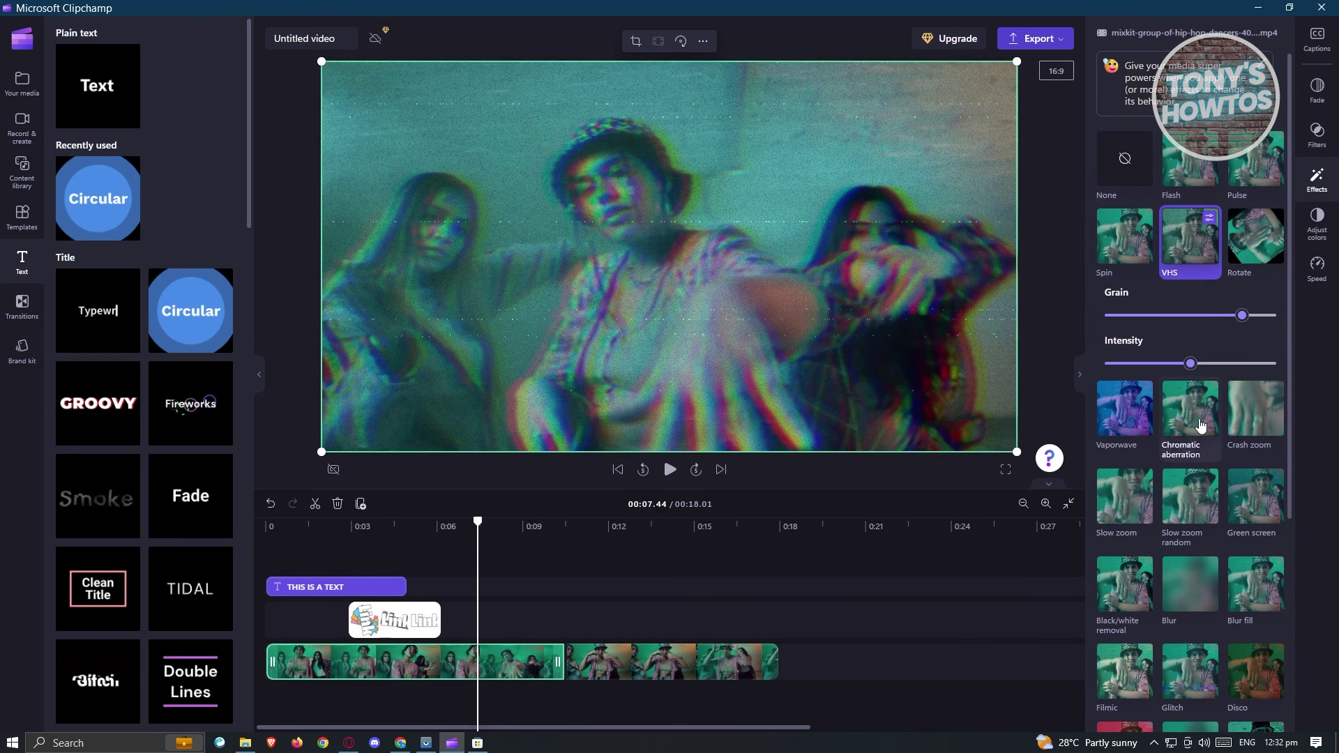
click(1317, 225)
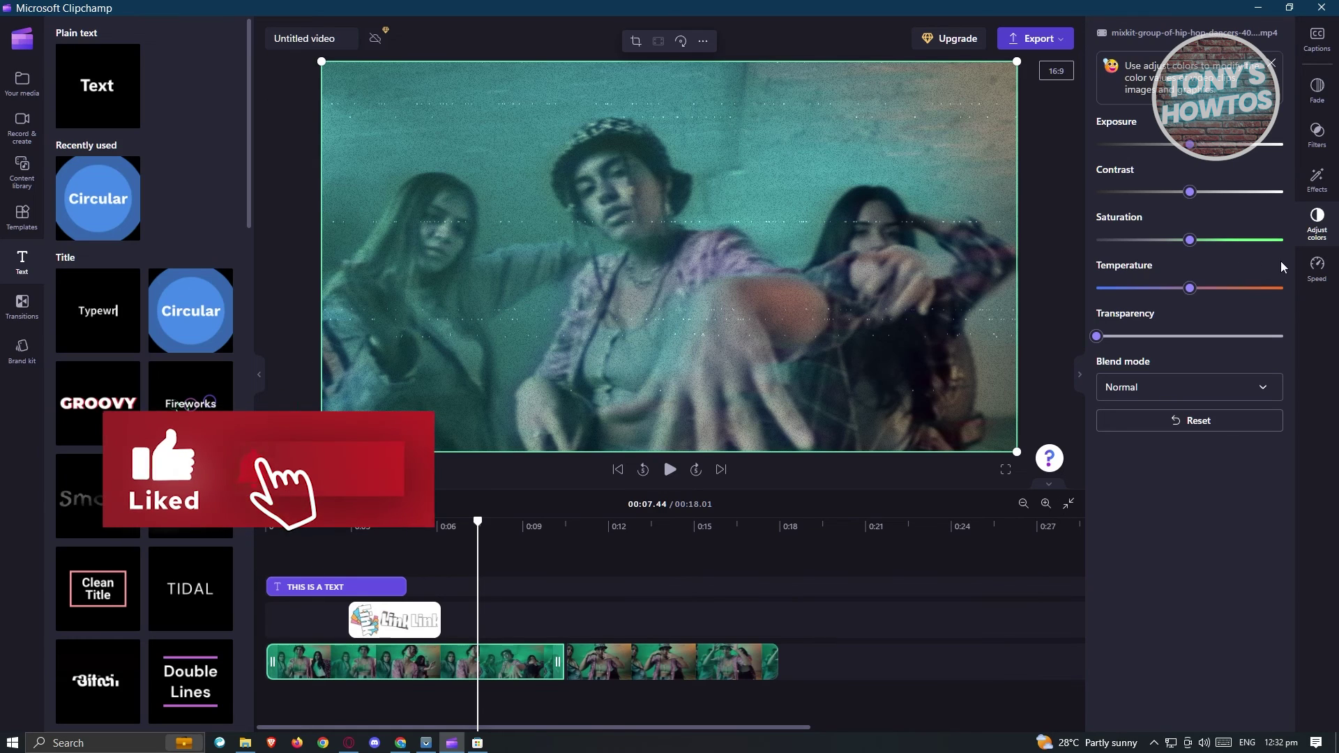
click(1316, 268)
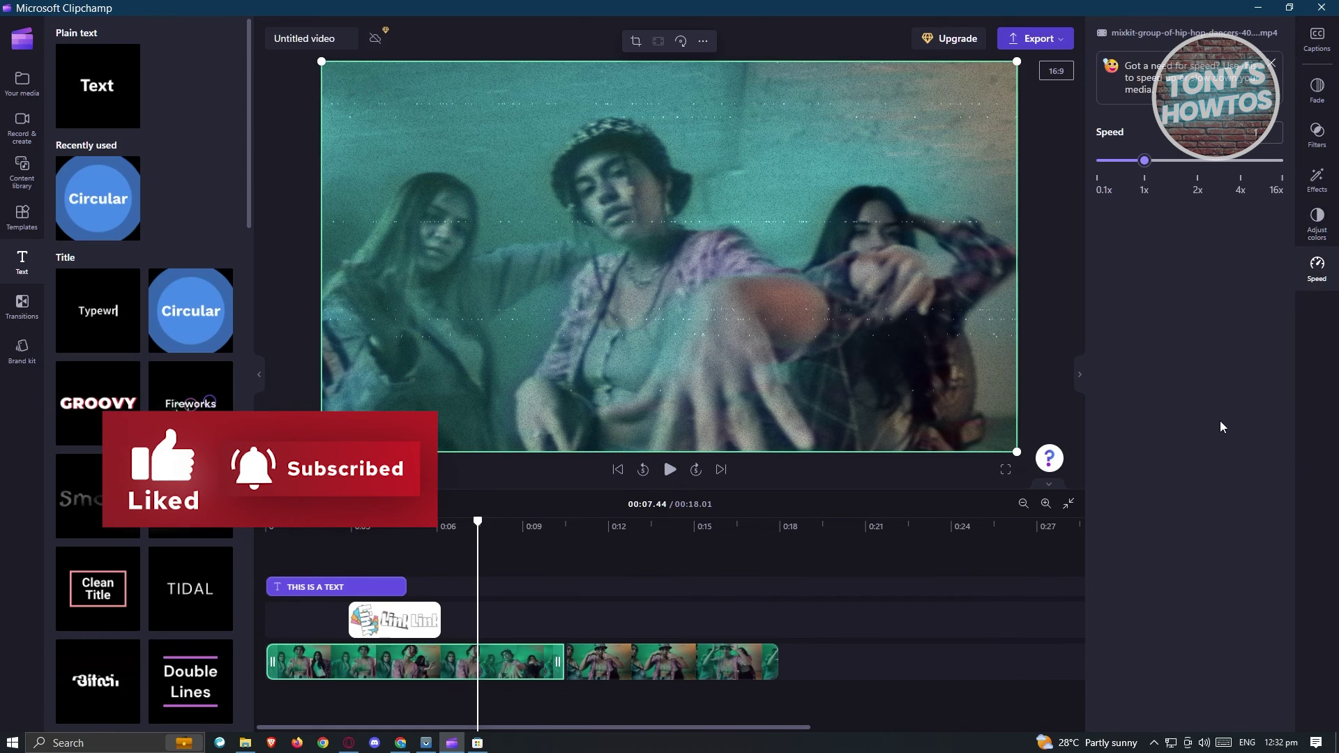
- Try 2x speed, return the clip to 1x, then deselect it and hide the properties panel
drag(1185, 166, 1197, 162)
click(1199, 163)
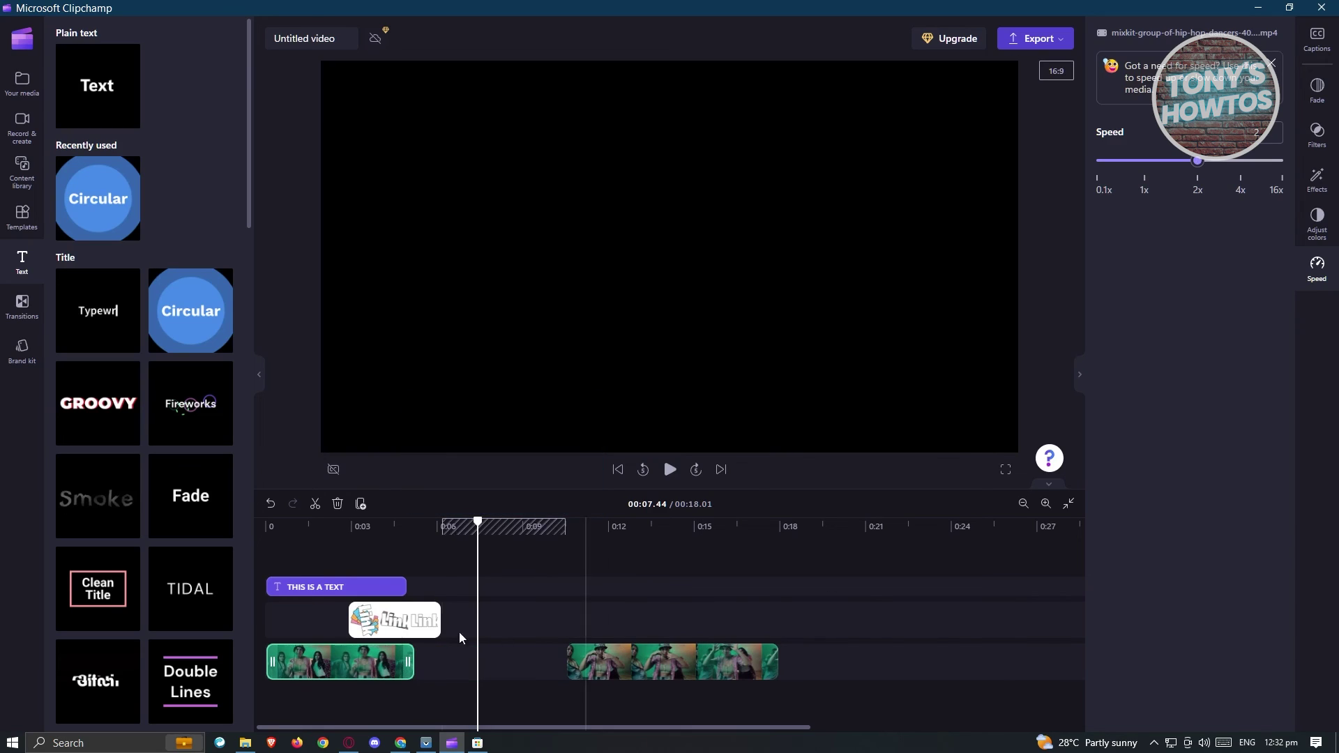
drag(1197, 161, 1143, 160)
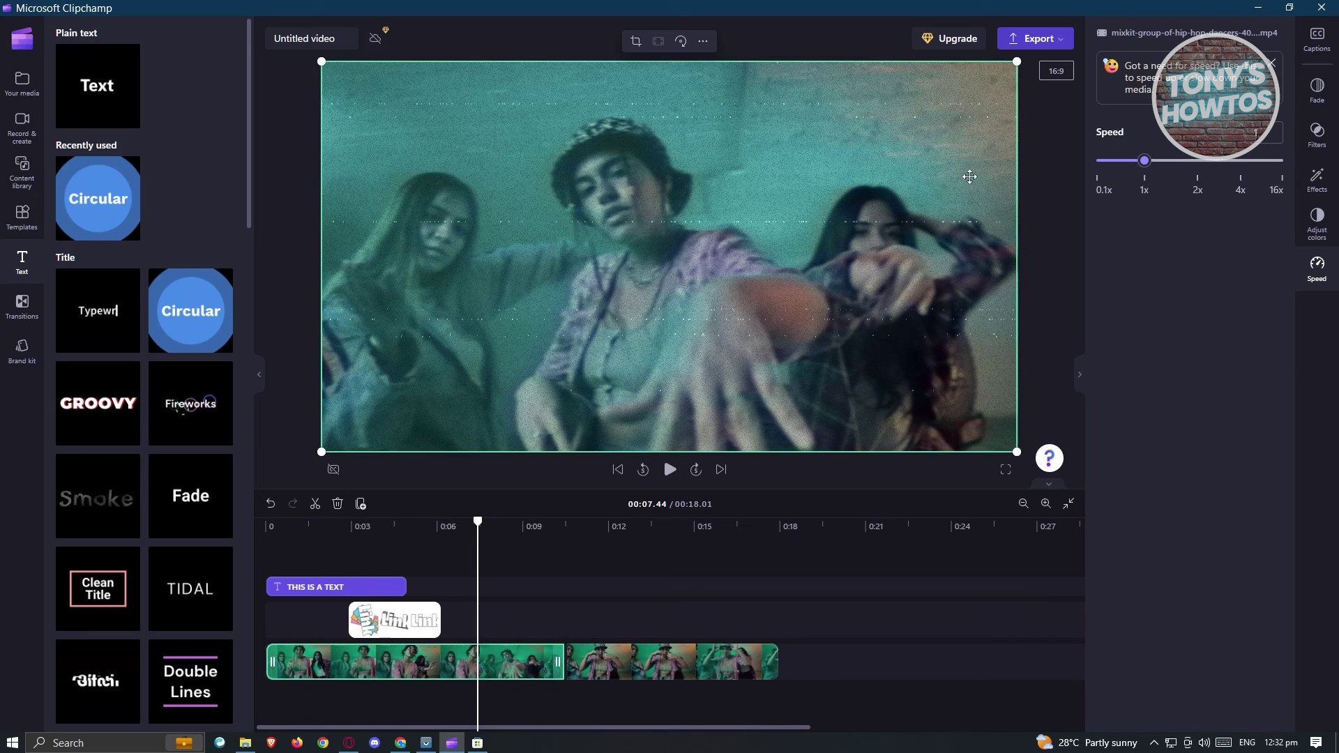
click(1050, 212)
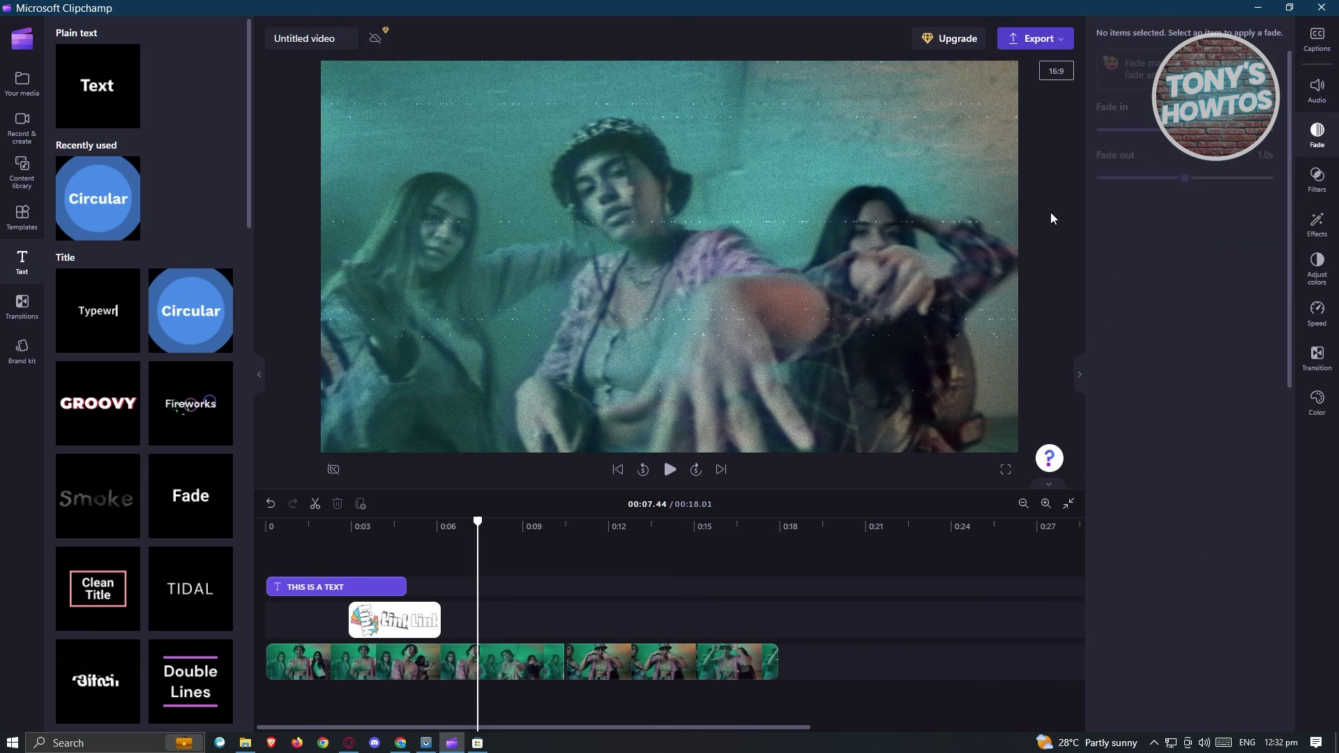
click(1081, 376)
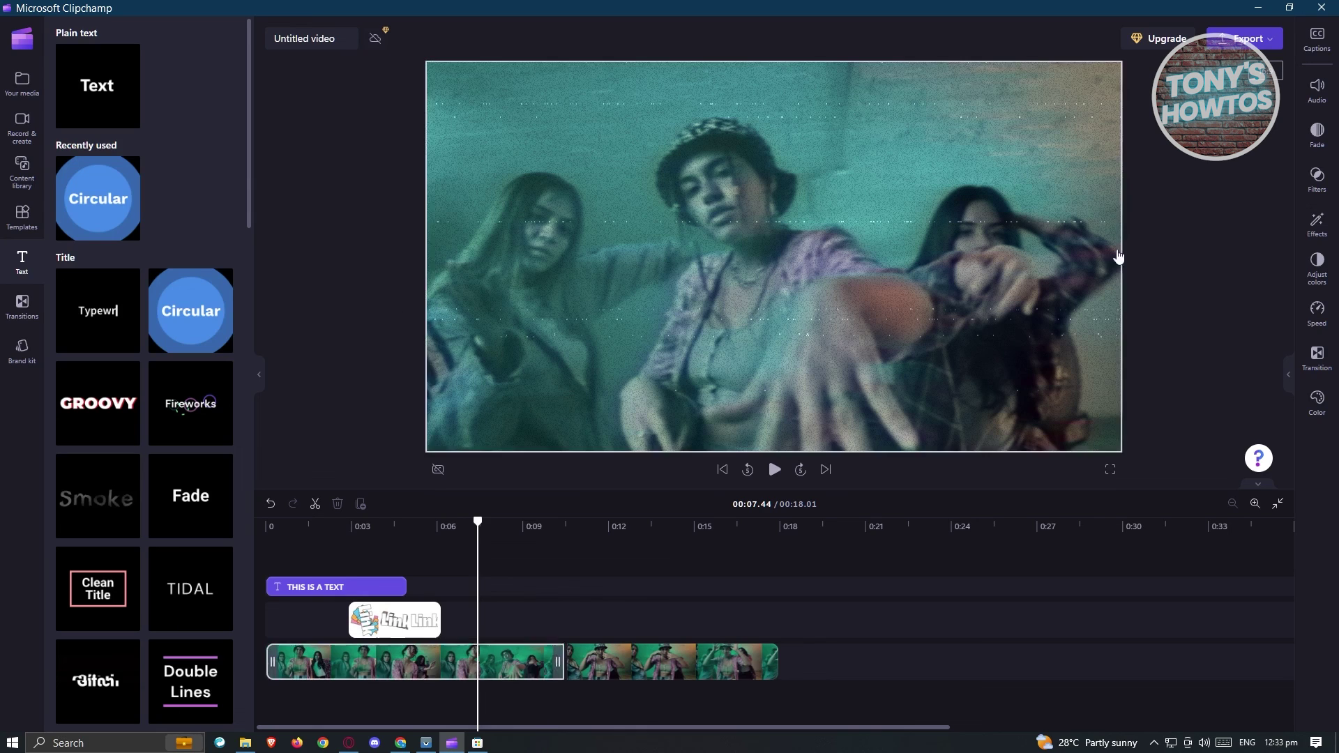
click(1252, 39)
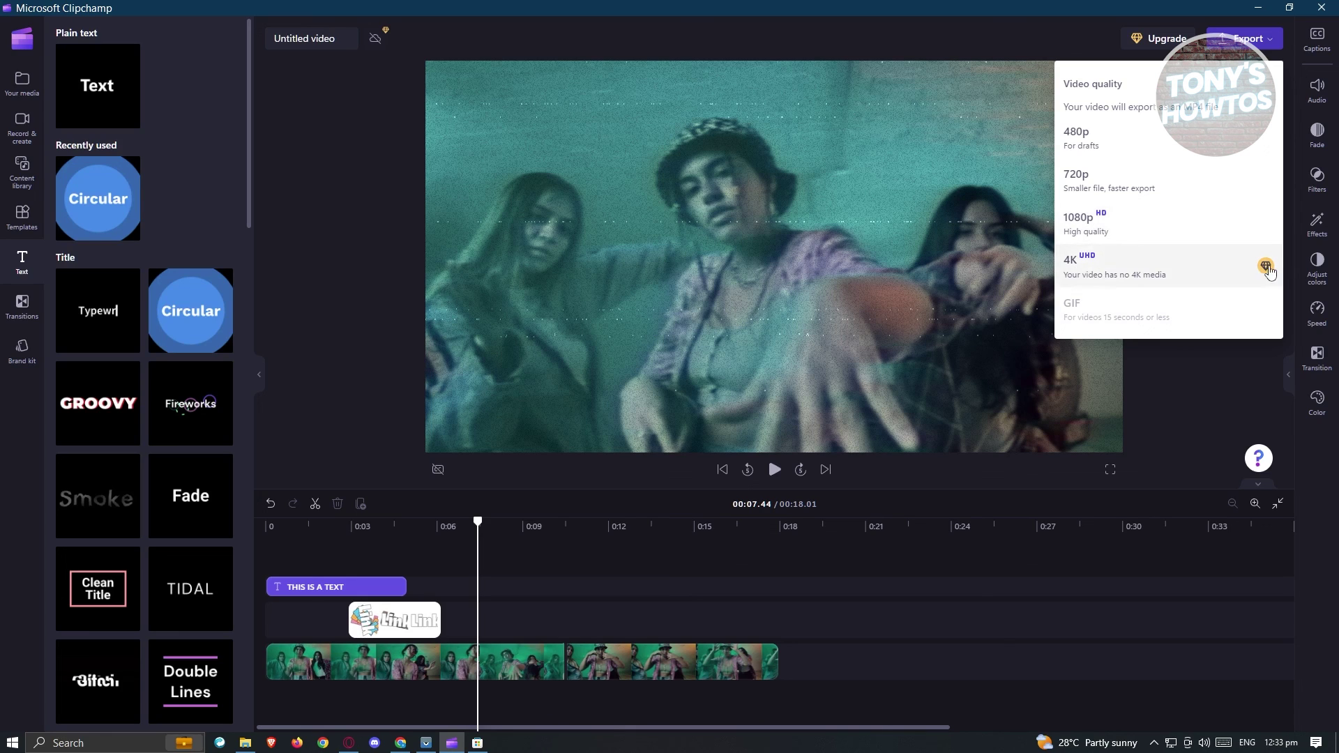
- Export the finished video at 1080p quality
click(1149, 231)
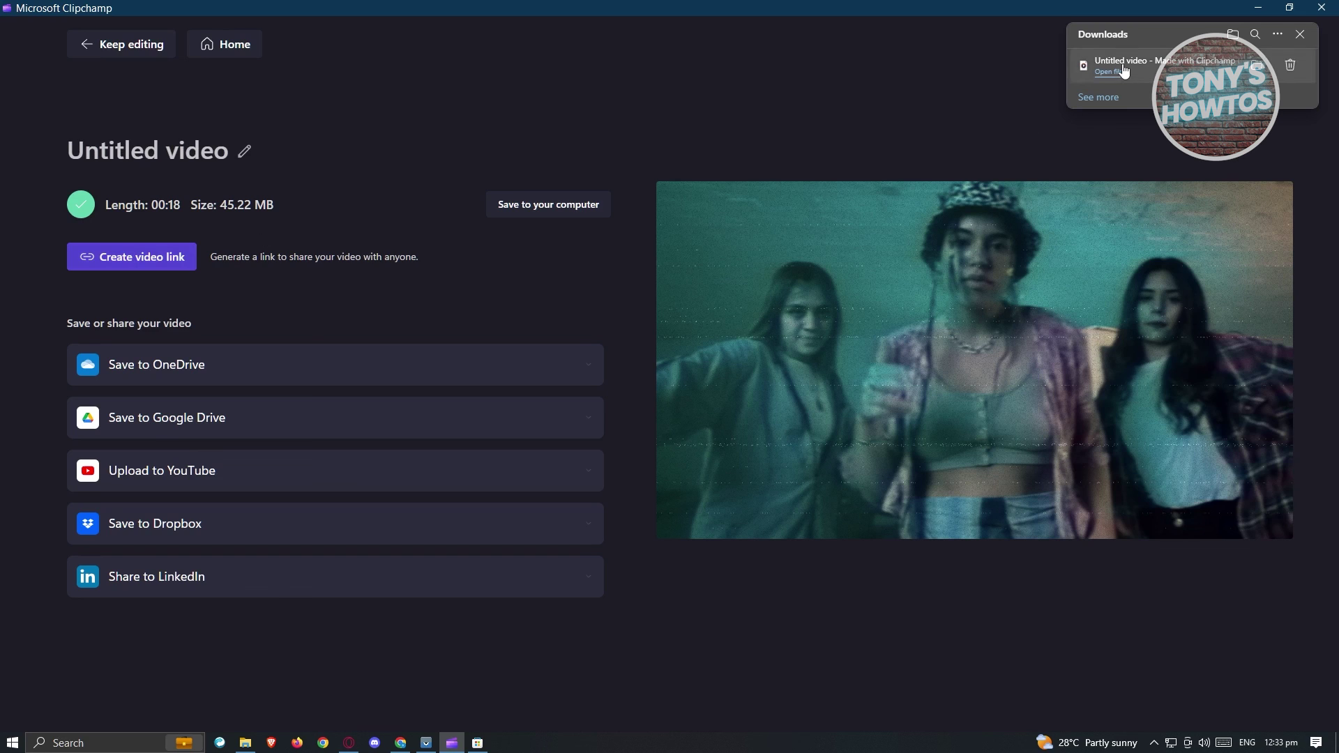
click(1257, 67)
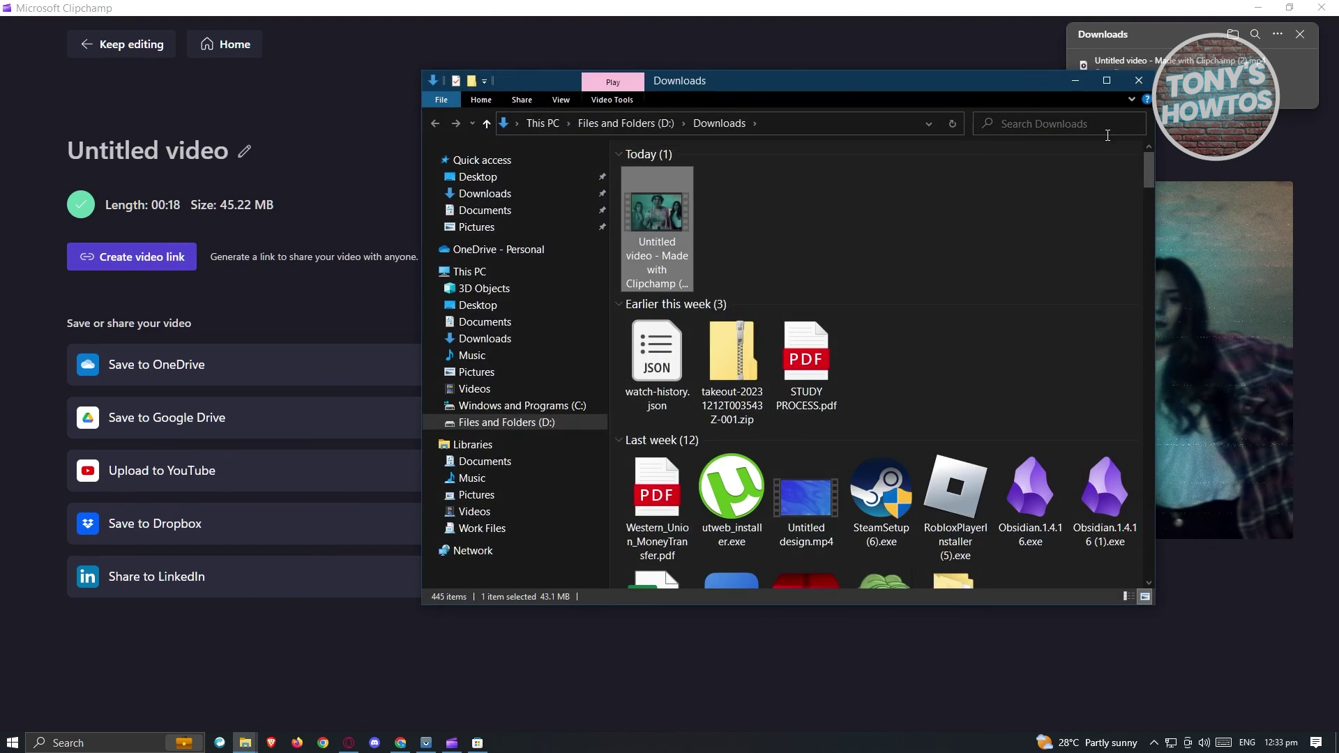
click(1139, 82)
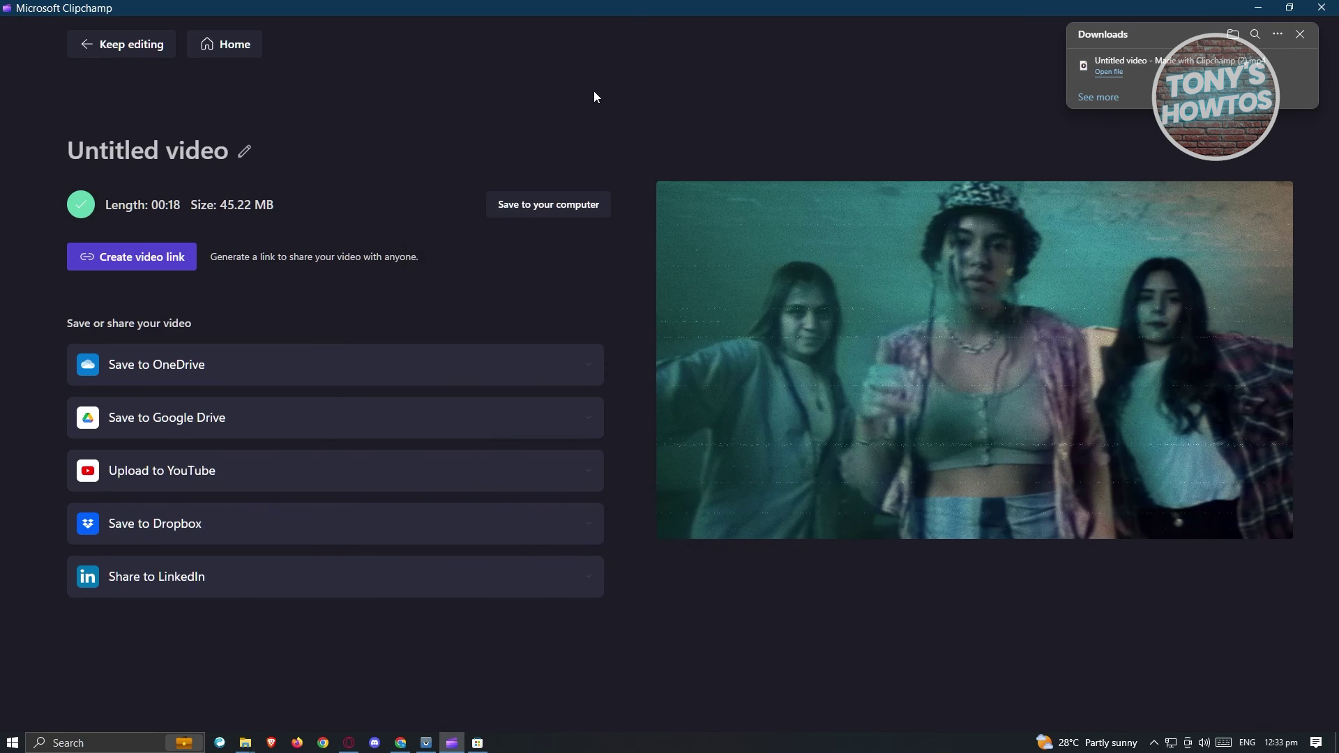